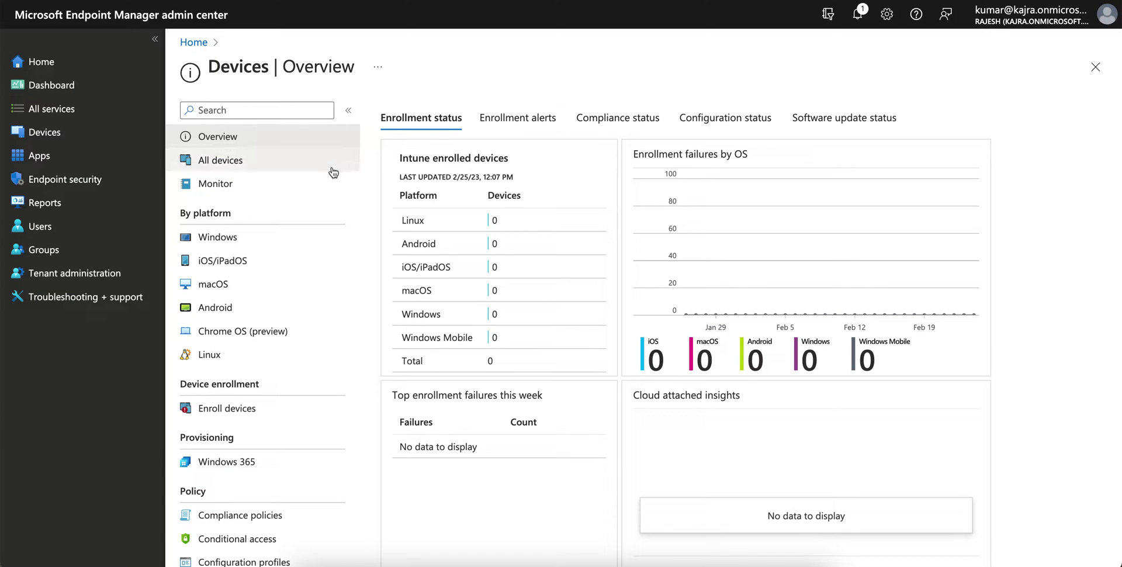
- Create a Windows 10 and later configuration profile using the Templates type's Administrative Templates template
left_click(271, 237)
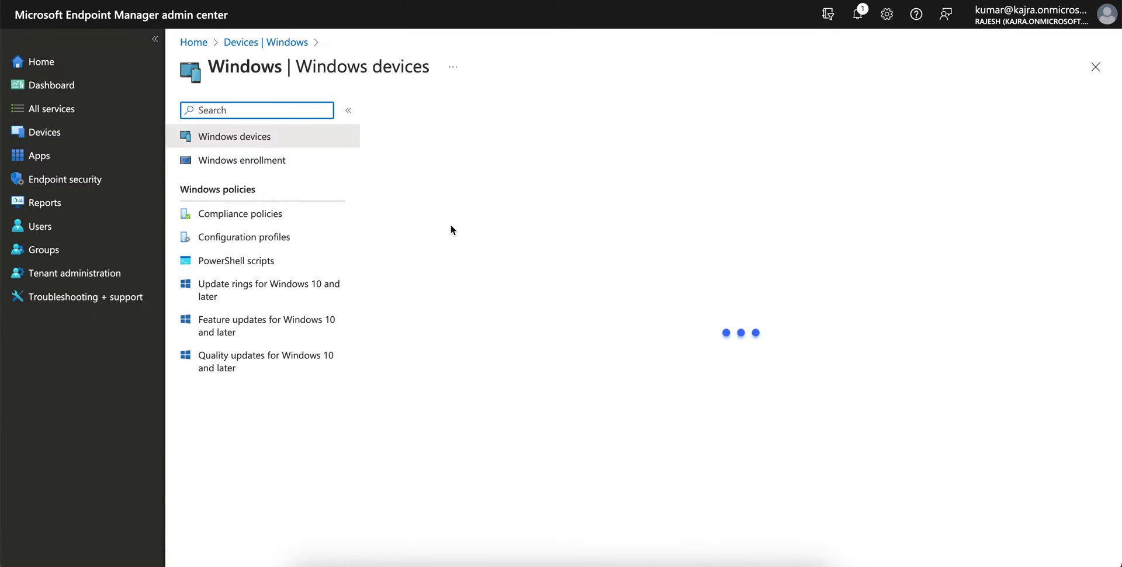
left_click(307, 243)
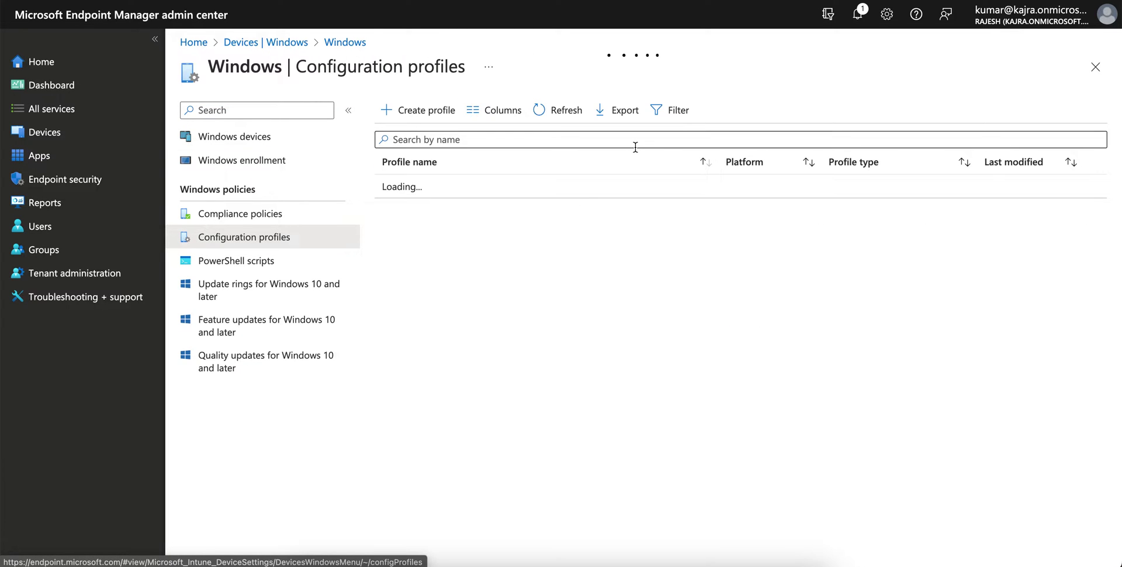
left_click(443, 111)
left_click(801, 117)
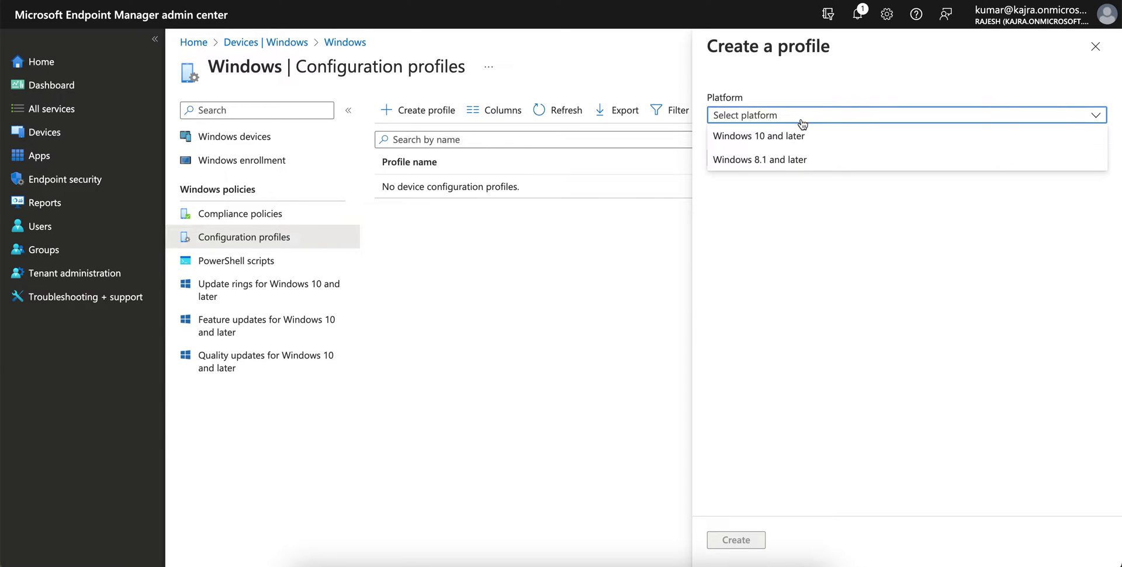
left_click(802, 141)
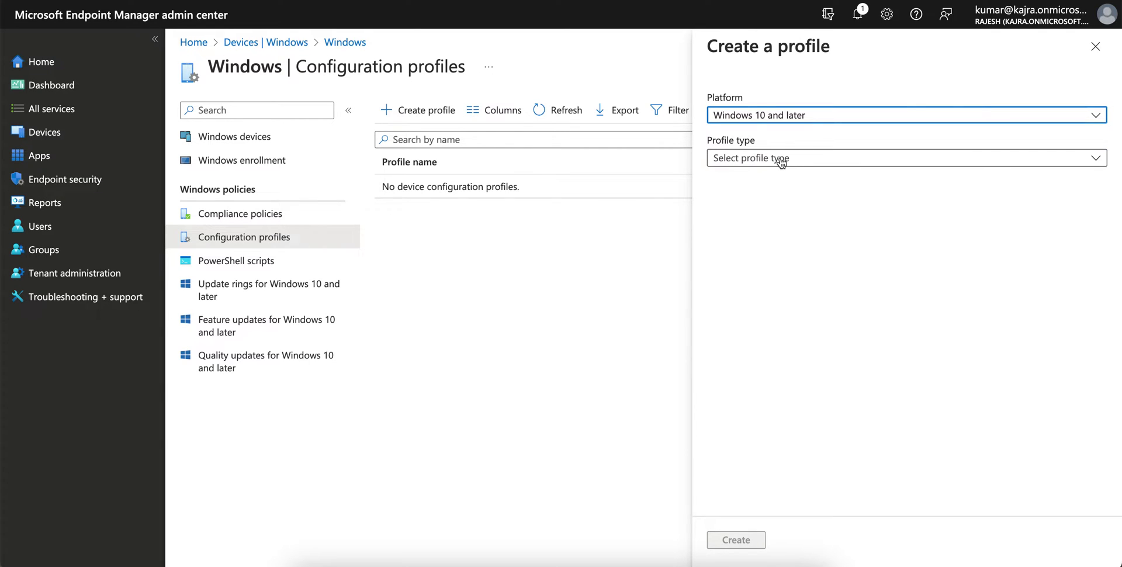
left_click(781, 156)
left_click(781, 203)
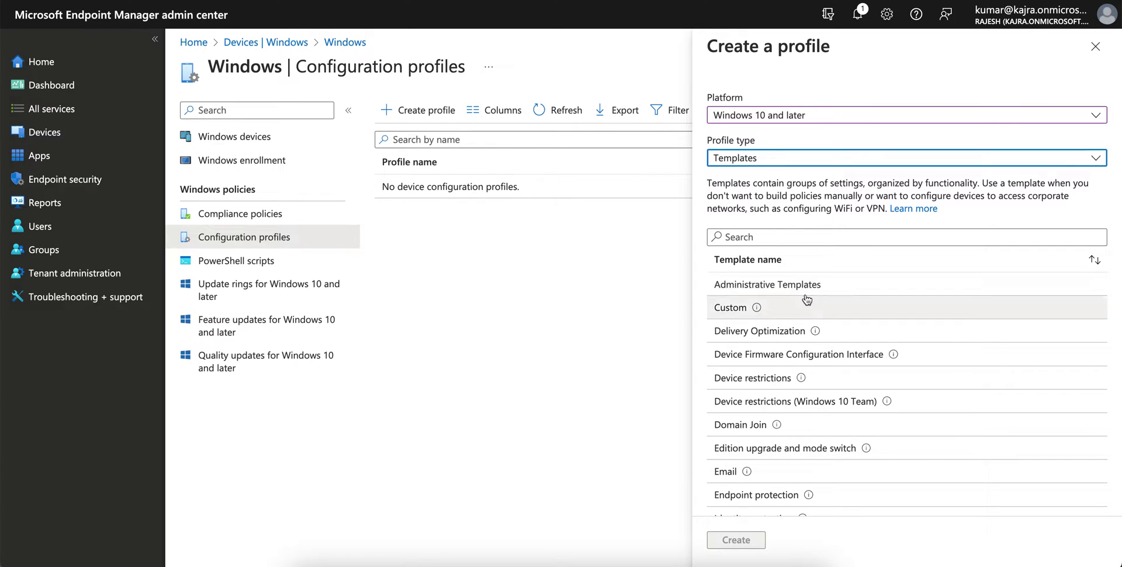
left_click(845, 290)
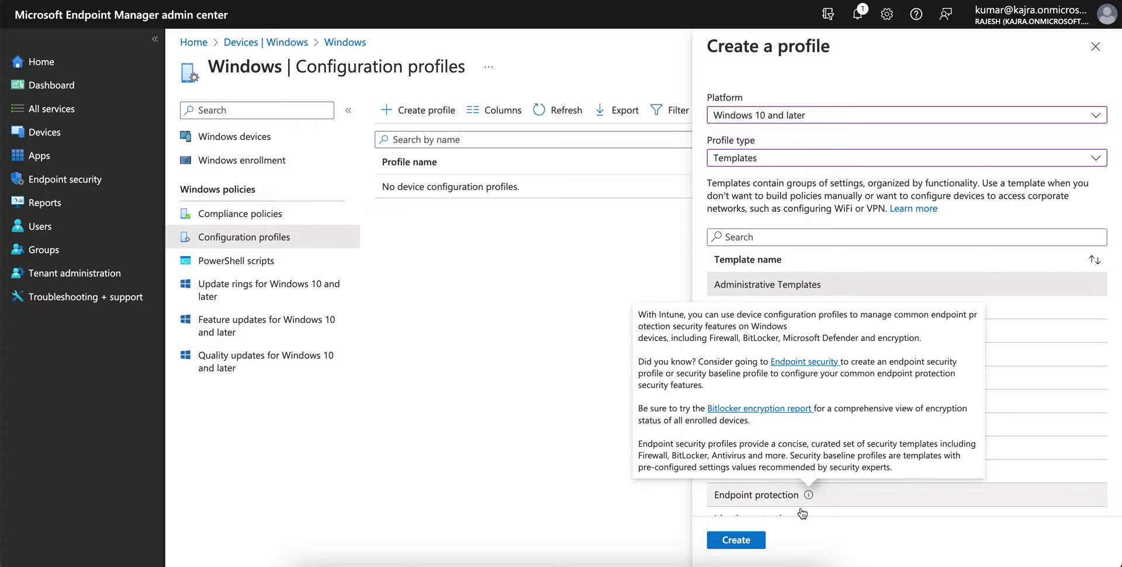
scroll(818, 433, "down", 6)
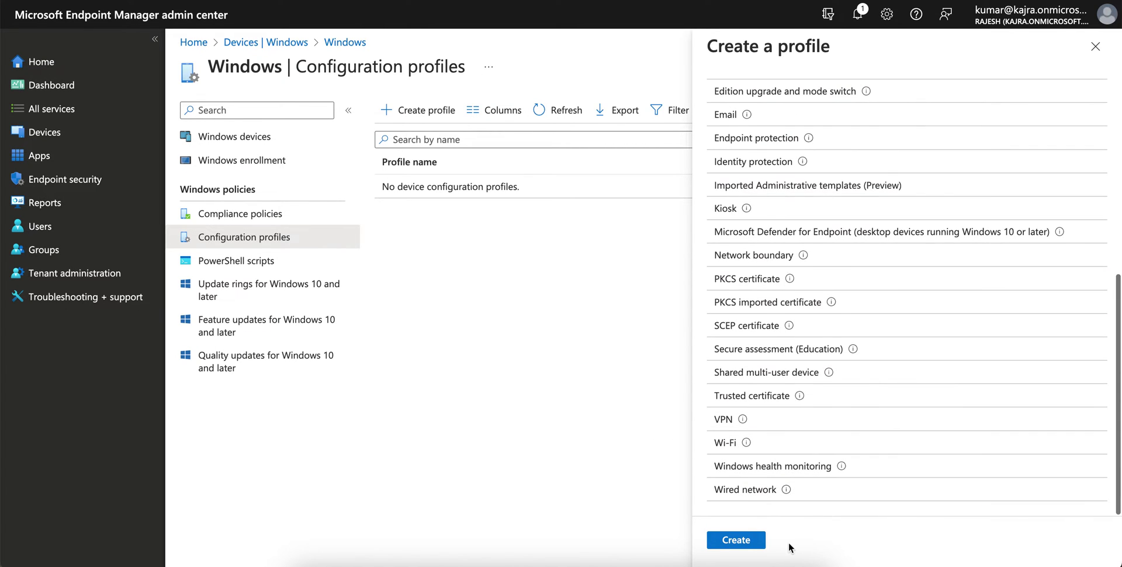
left_click(744, 542)
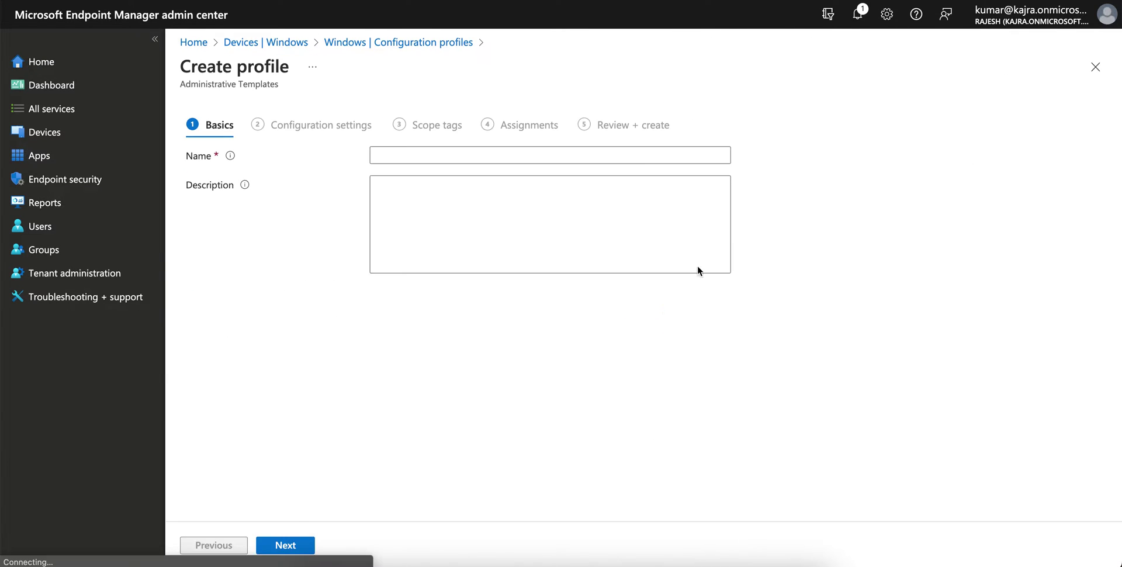
- Name the profile 'Restrict USB Devices' and continue to the Configuration settings step
left_click(469, 156)
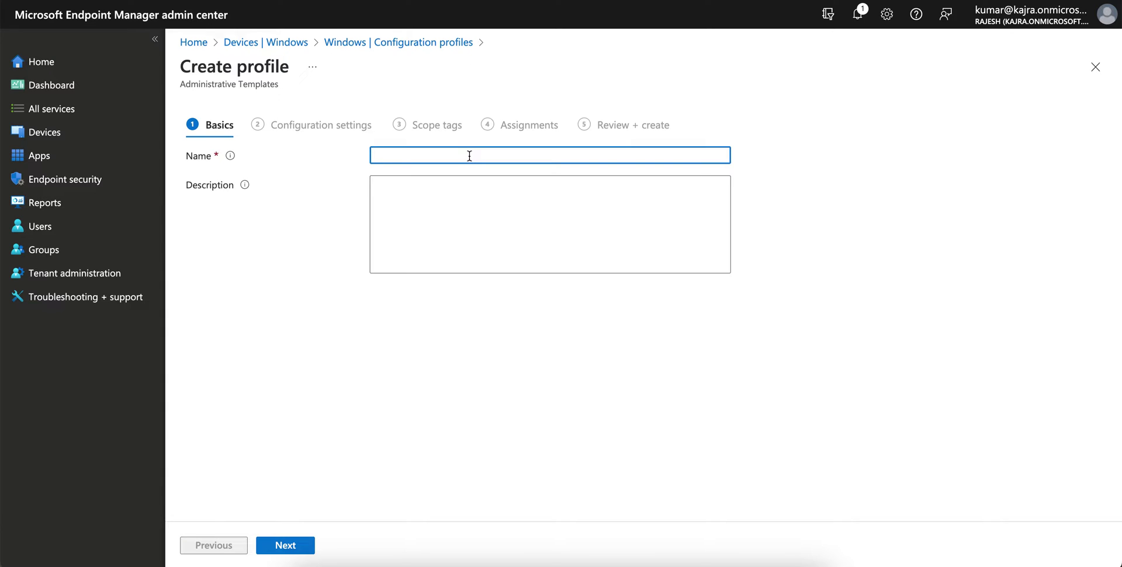
type("Restrict")
type("USB Devices from")
key("BackSpace")
key("BackSpace")
key("BackSpace")
left_click(309, 546)
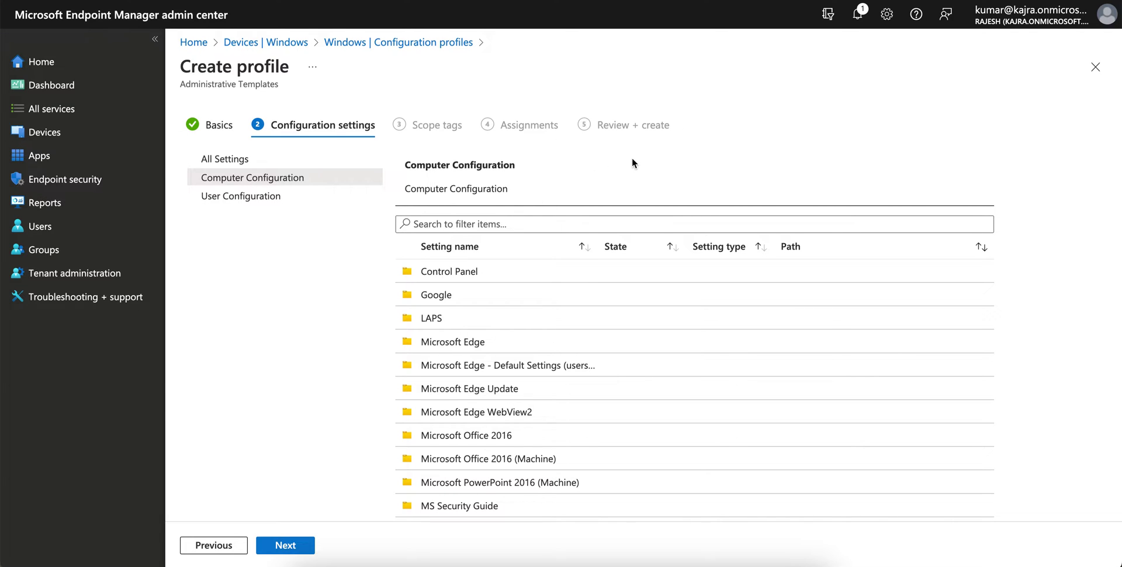
- Filter the Computer Configuration settings by 'restrict USB' after first trying 'USB'
left_click(485, 224)
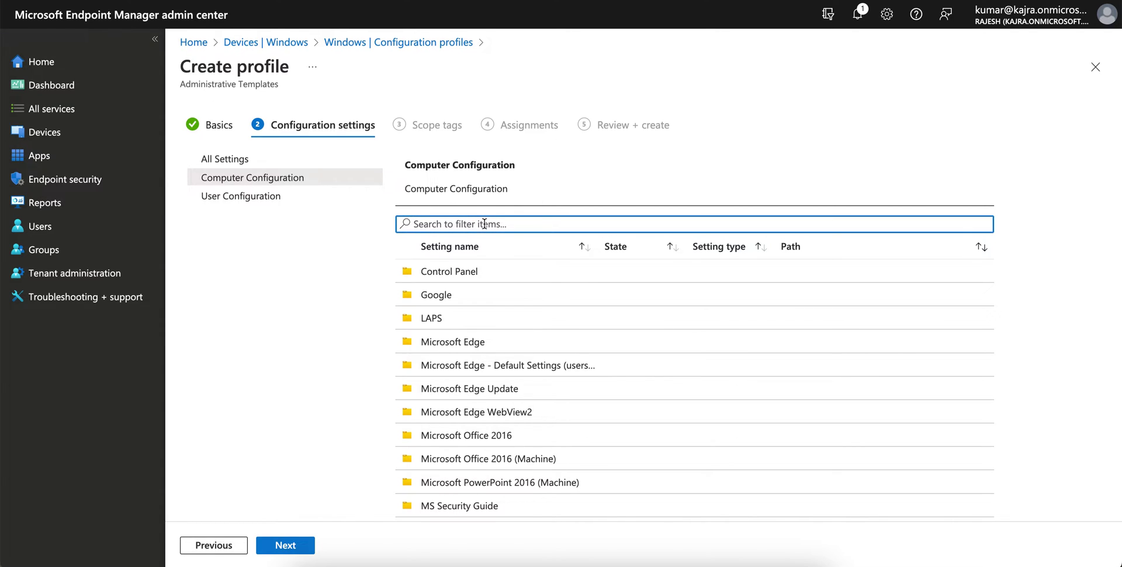
type("USB")
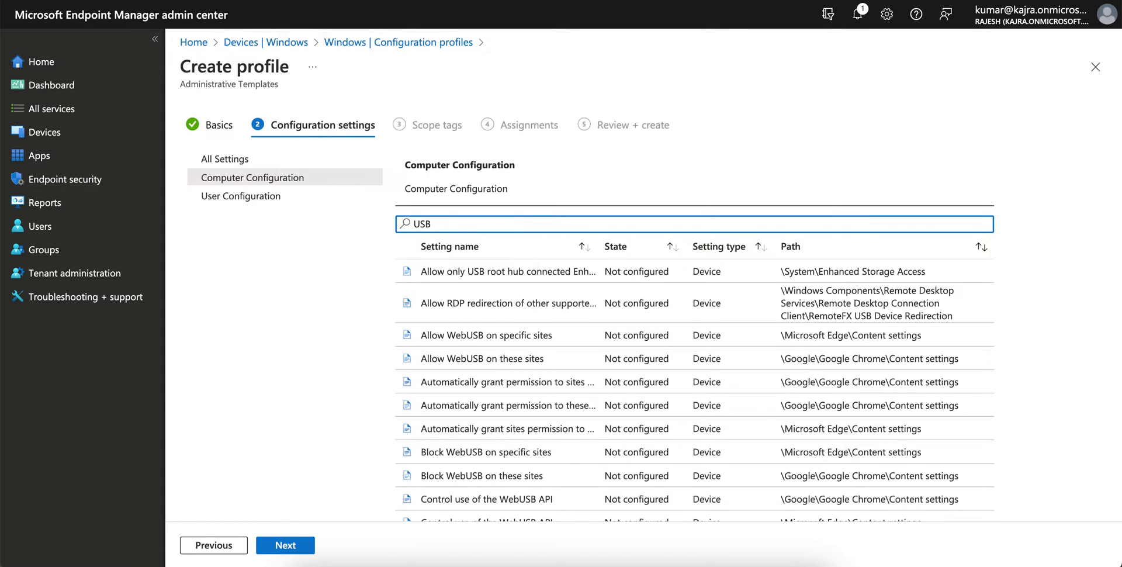
key("BackSpace")
key("BackSpace")
key("BackSpace")
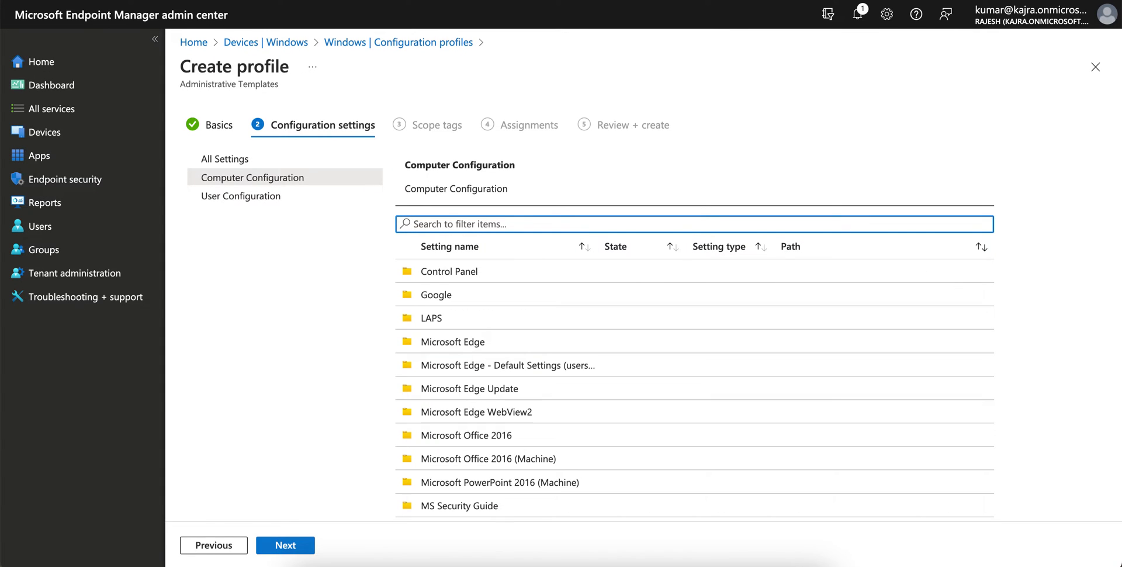
type("restrict")
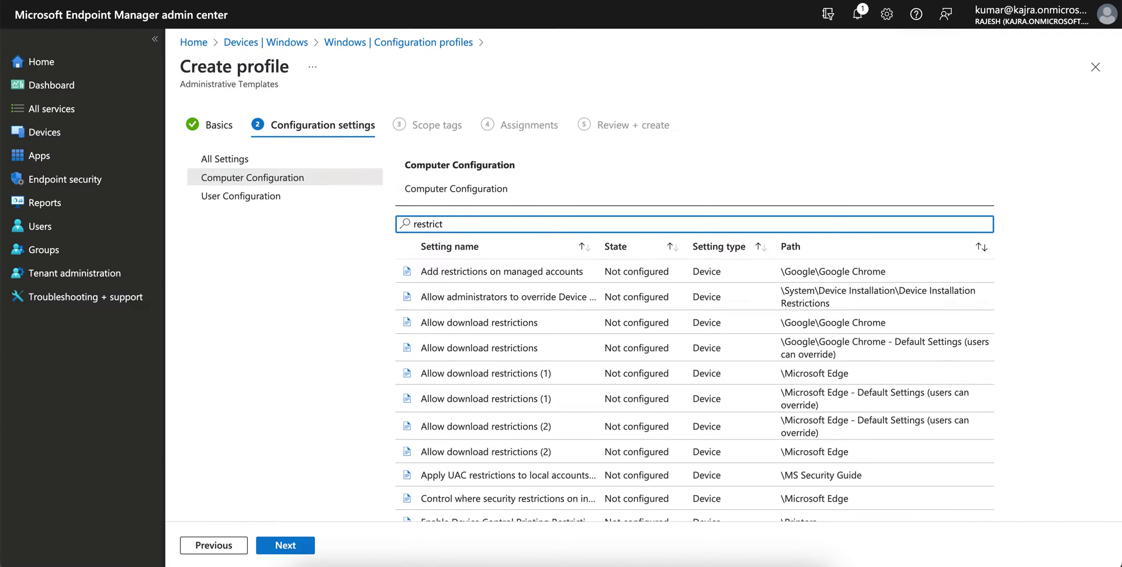
type(" USB")
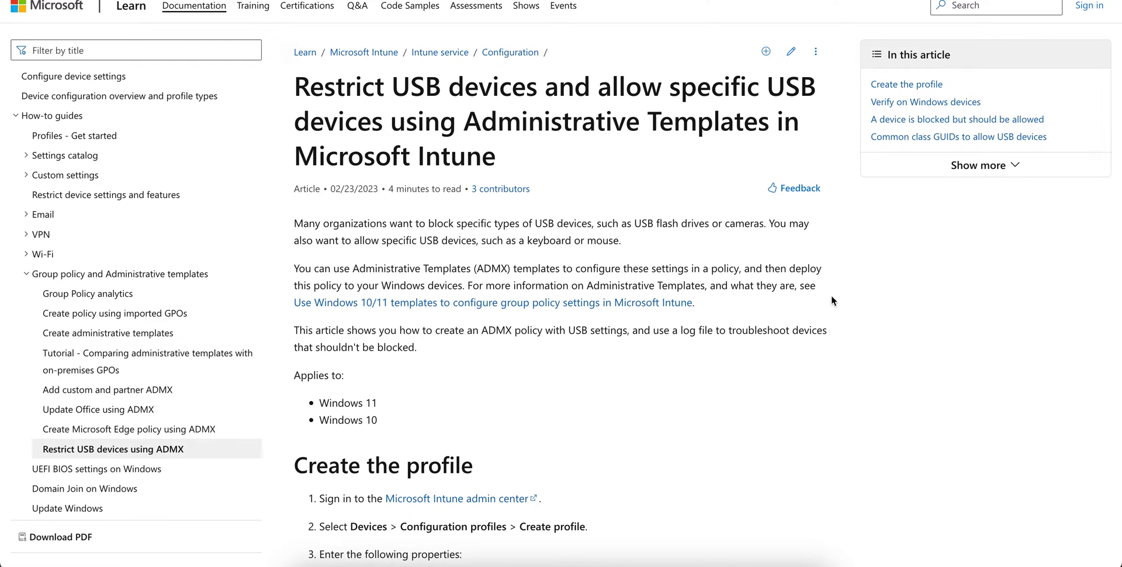
- Read the Microsoft Learn USB article, highlighting the step 2 navigation path and Prevent installation policy name
scroll(831, 295, "down", 1)
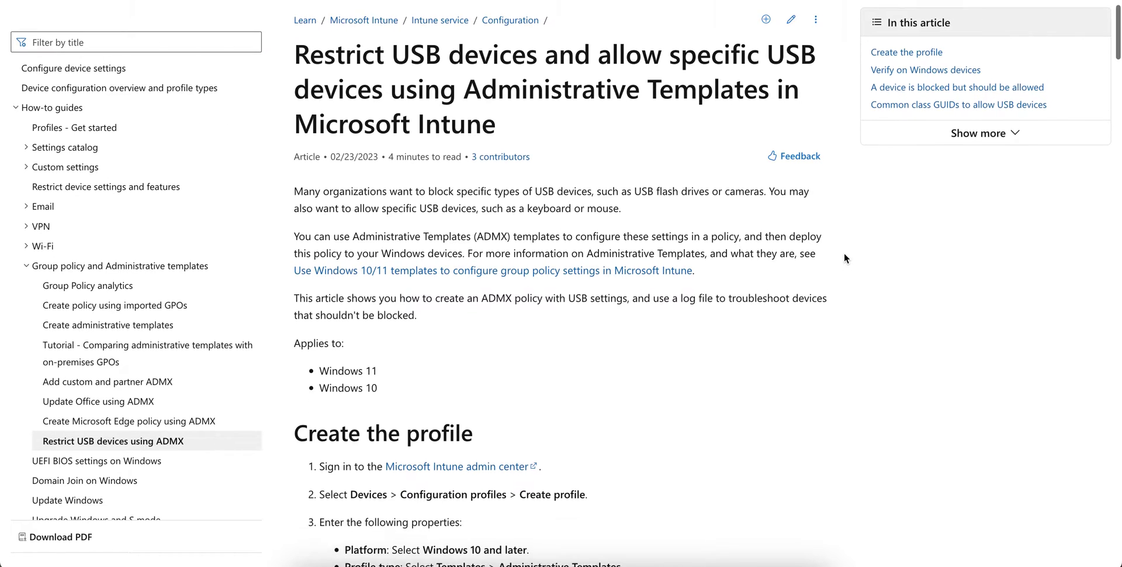
scroll(844, 258, "down", 3)
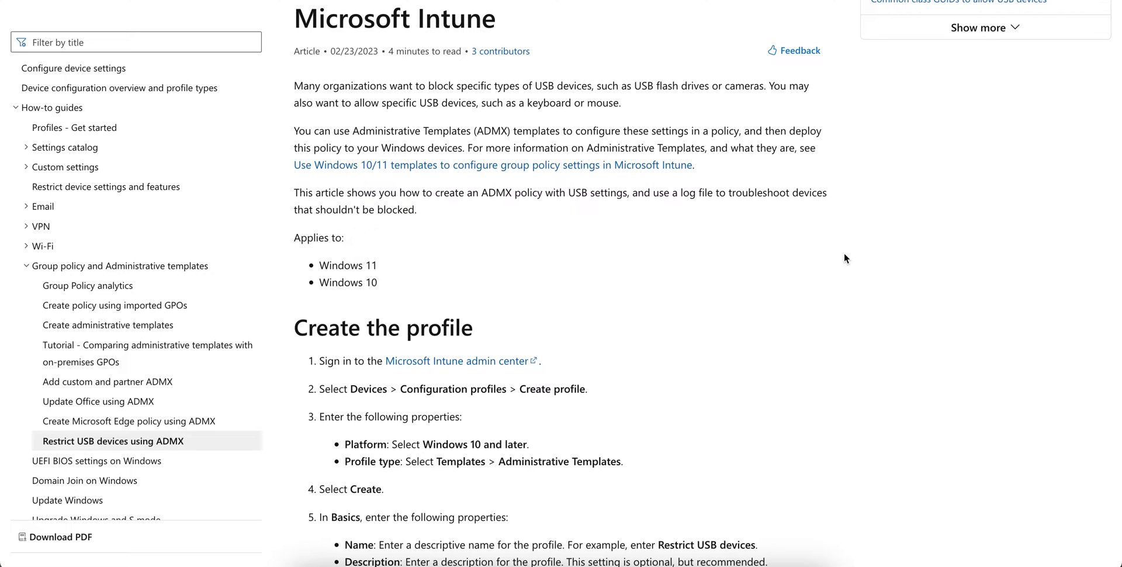
scroll(843, 245, "down", 1)
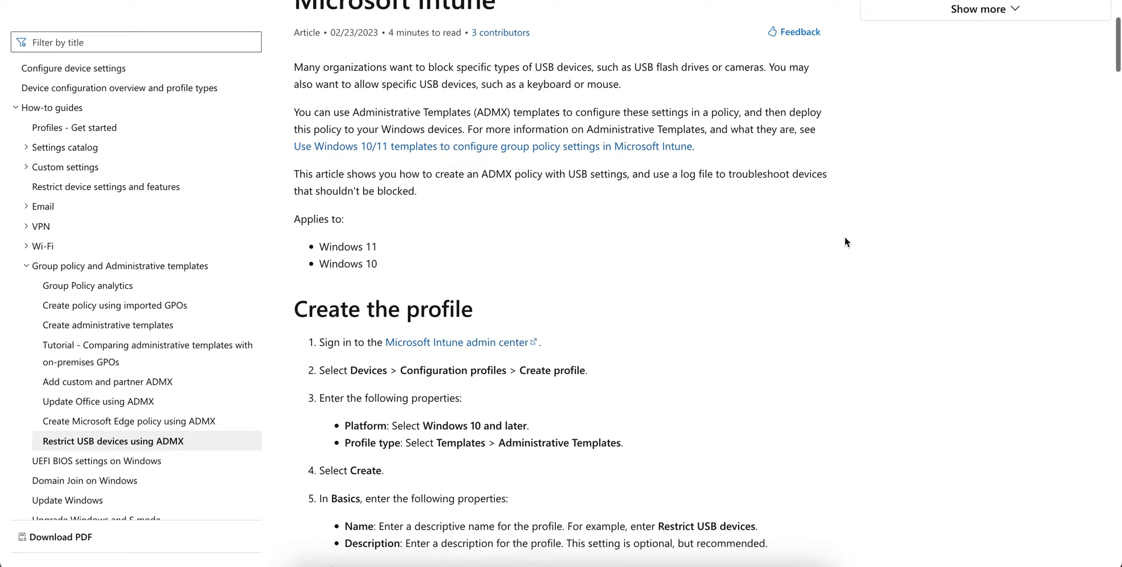
scroll(845, 230, "down", 2)
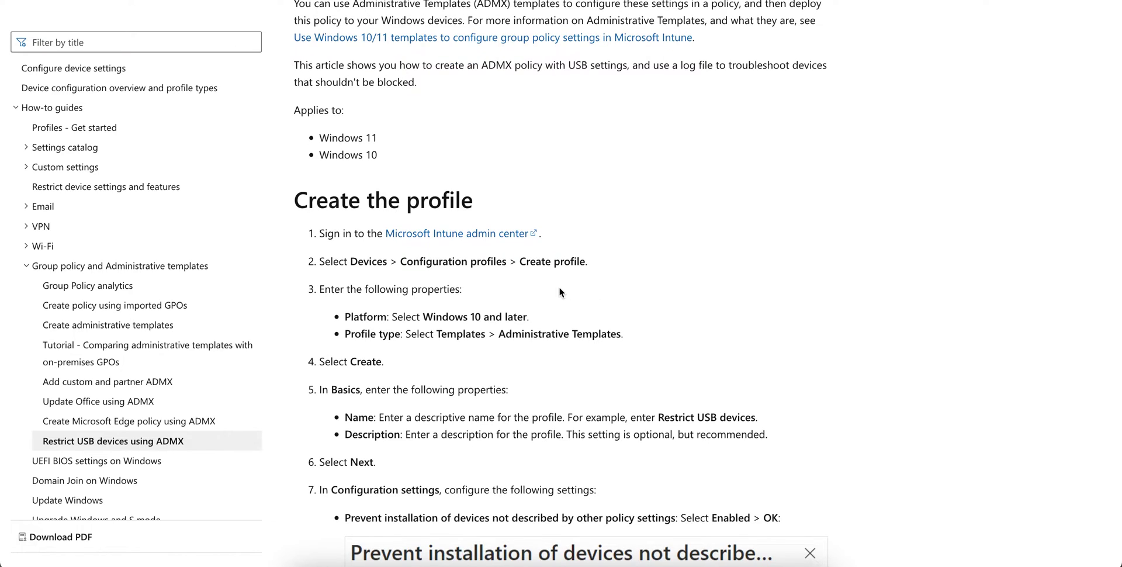
left_click_drag(351, 261, 552, 262)
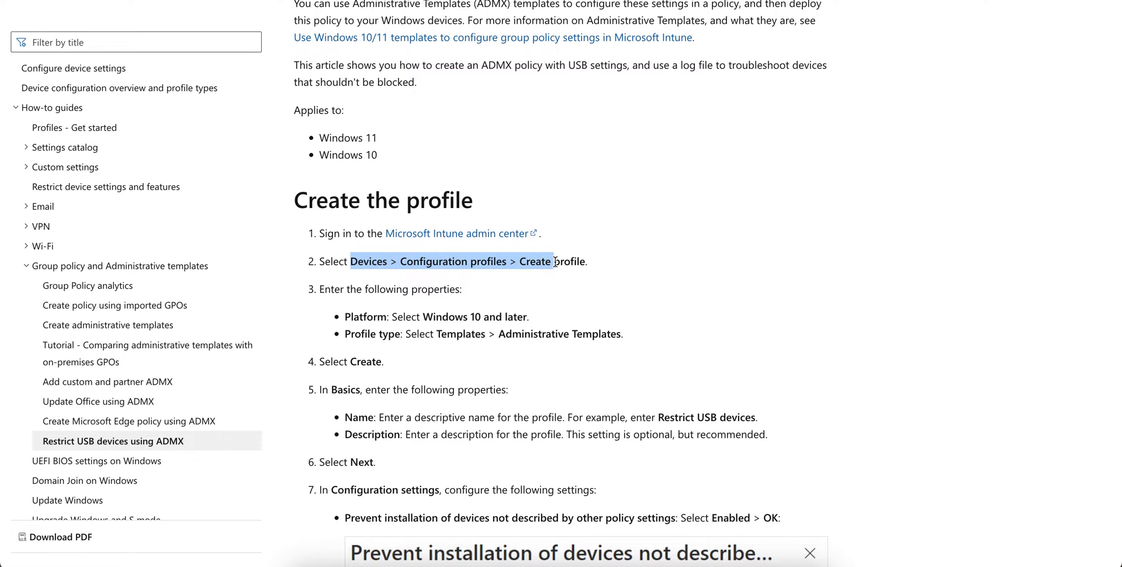
left_click_drag(441, 333, 593, 331)
scroll(593, 330, "down", 1)
scroll(636, 341, "down", 4)
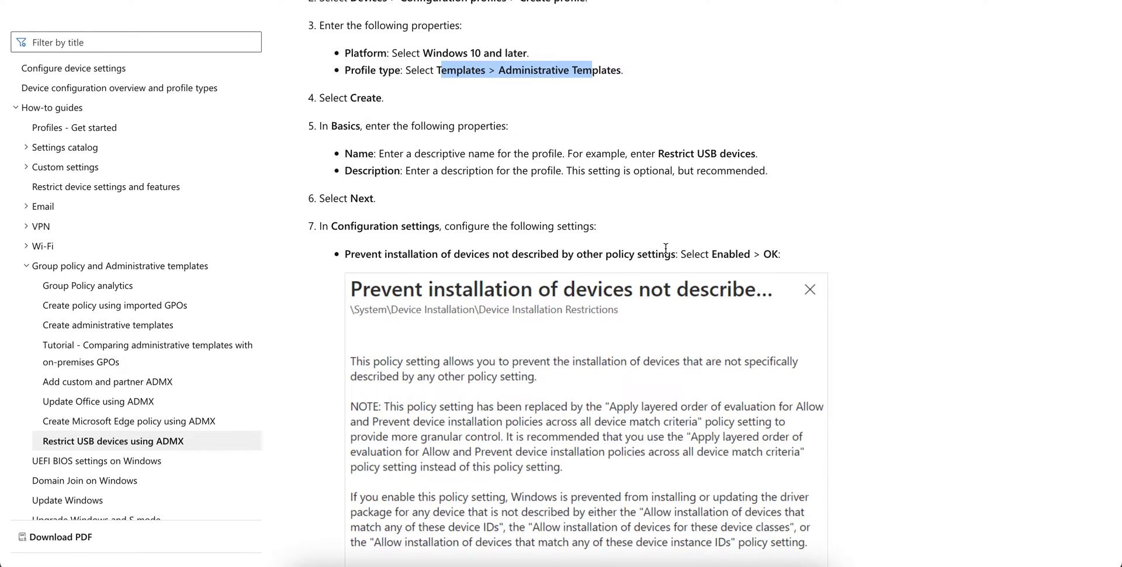
left_click_drag(345, 253, 518, 253)
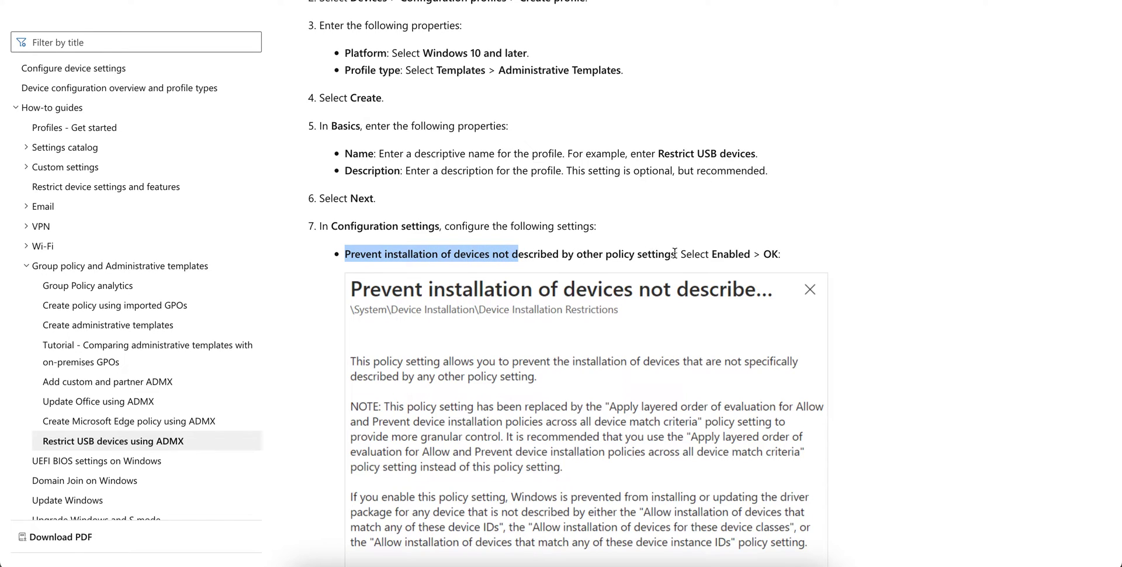
left_click_drag(676, 254, 504, 253)
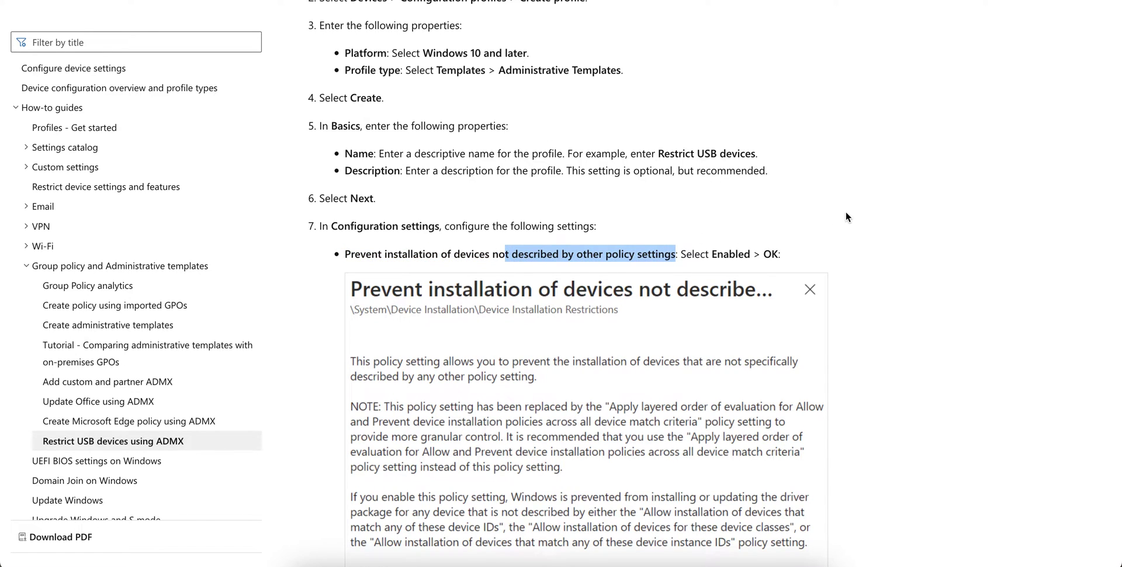
- Scroll to step 7 and select the 'Prevent installation of devices not described by other policy settings' name
scroll(846, 217, "down", 1)
scroll(870, 228, "down", 6)
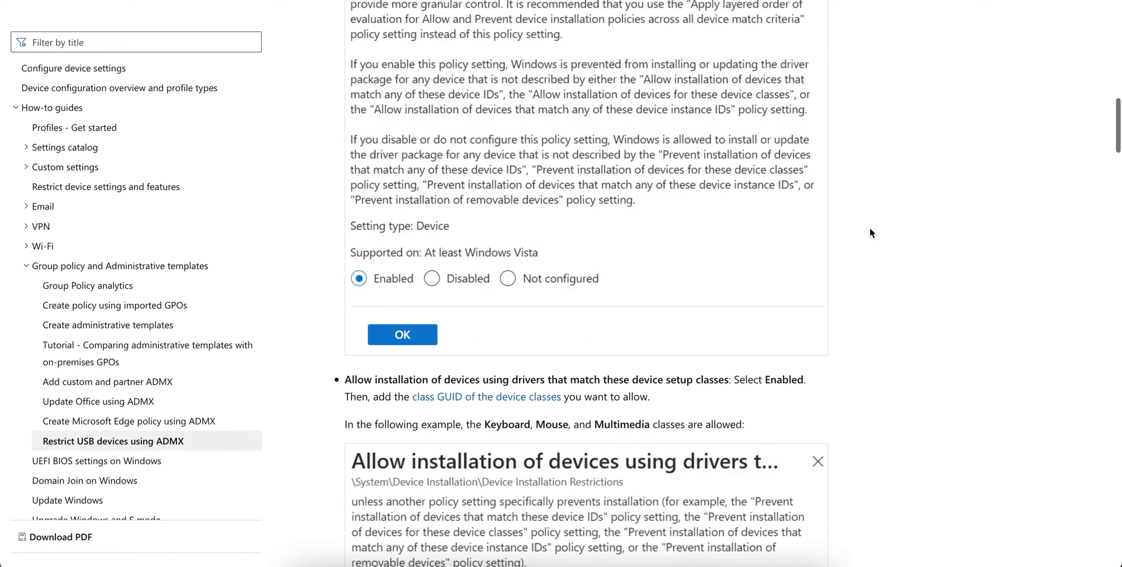
scroll(870, 228, "down", 2)
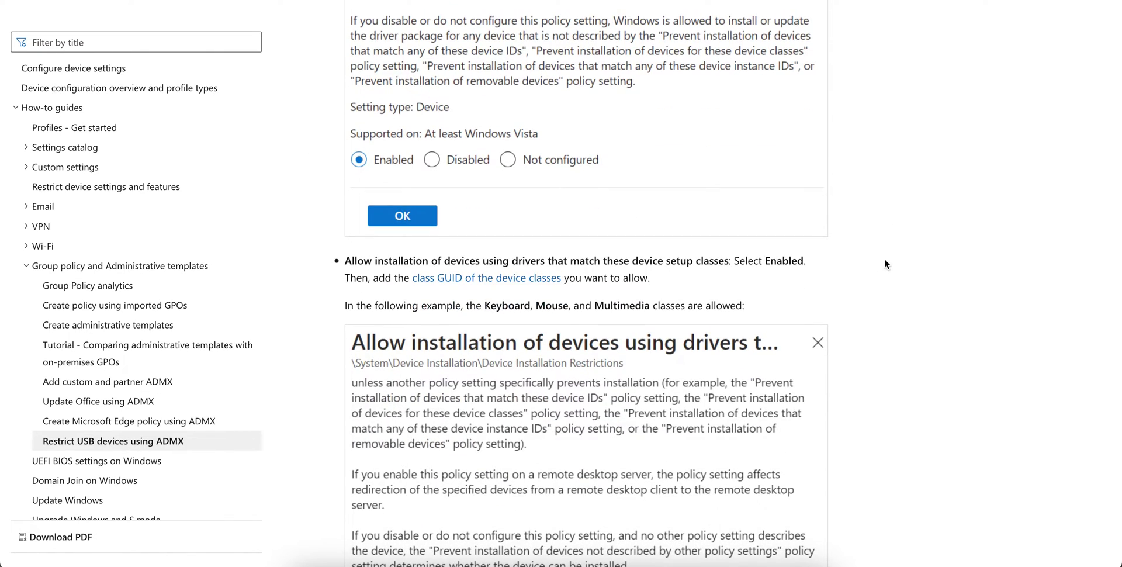
scroll(884, 259, "down", 2)
scroll(884, 260, "down", 7)
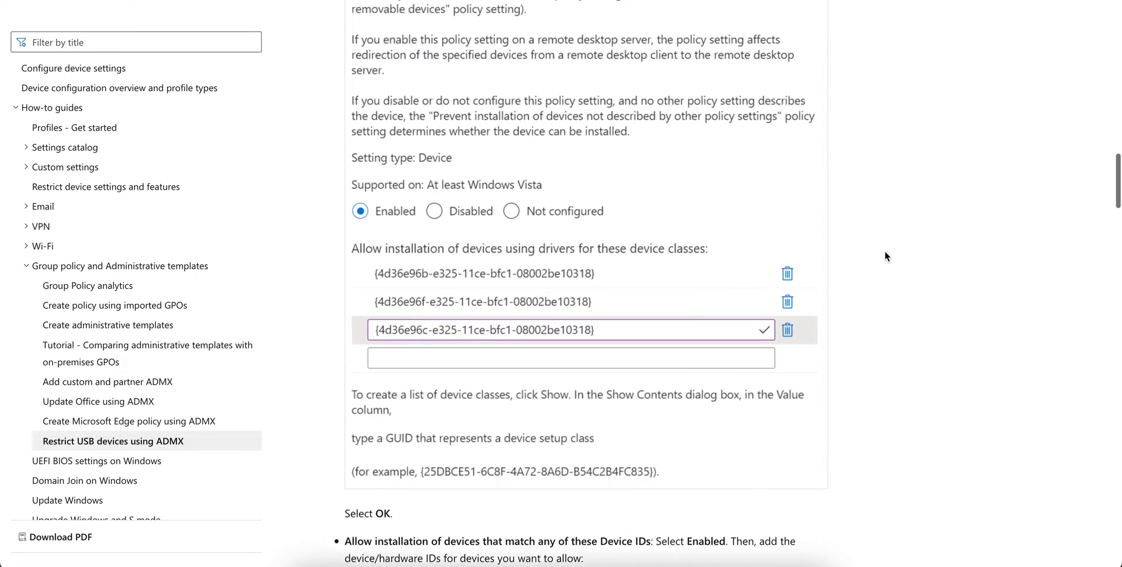
scroll(885, 251, "down", 2)
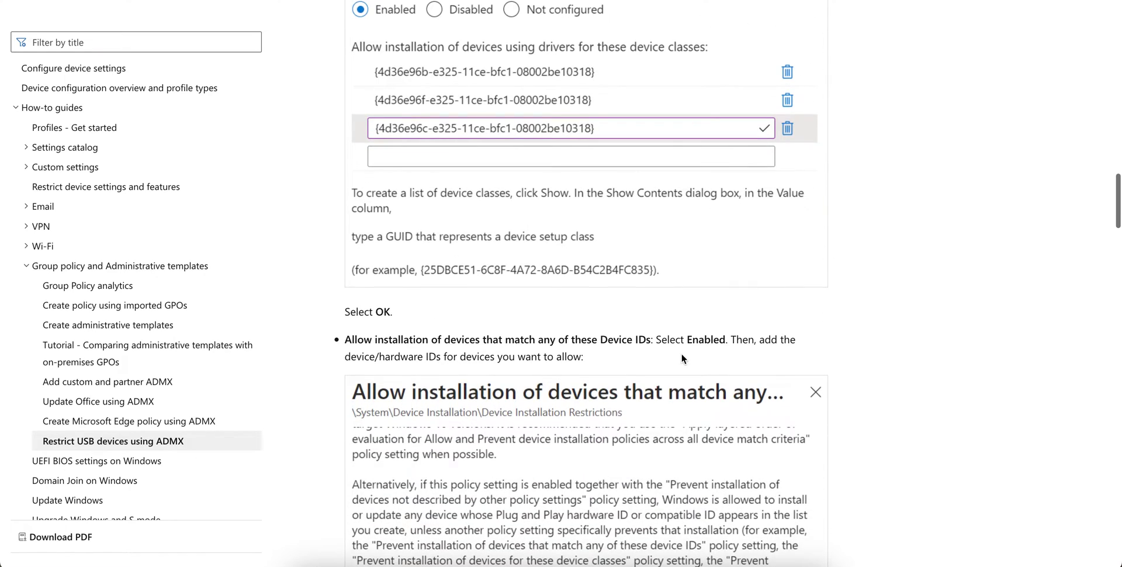
scroll(885, 340, "down", 10)
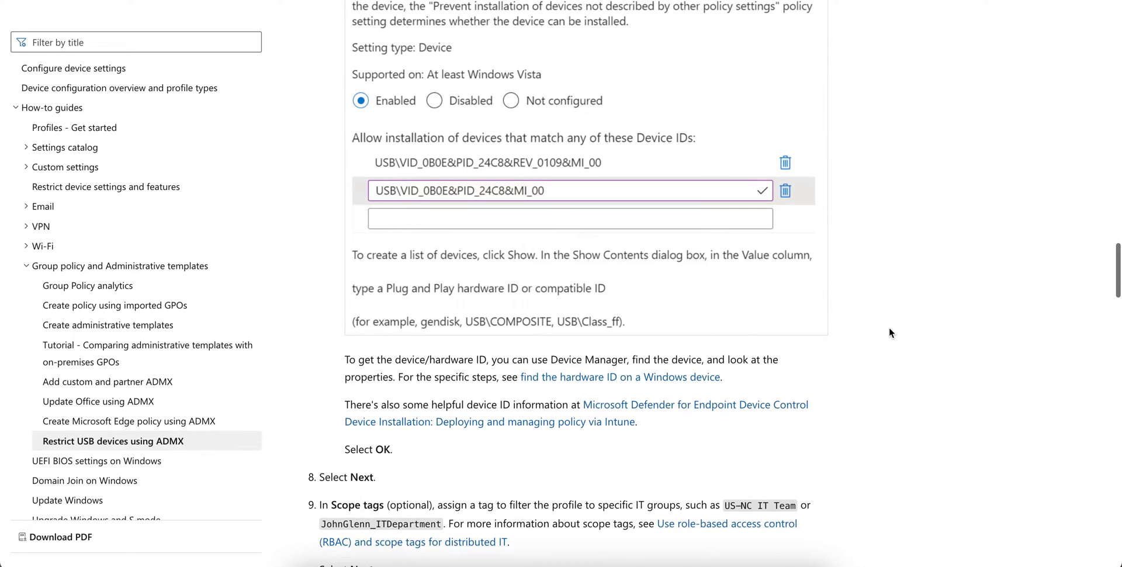
scroll(888, 328, "down", 3)
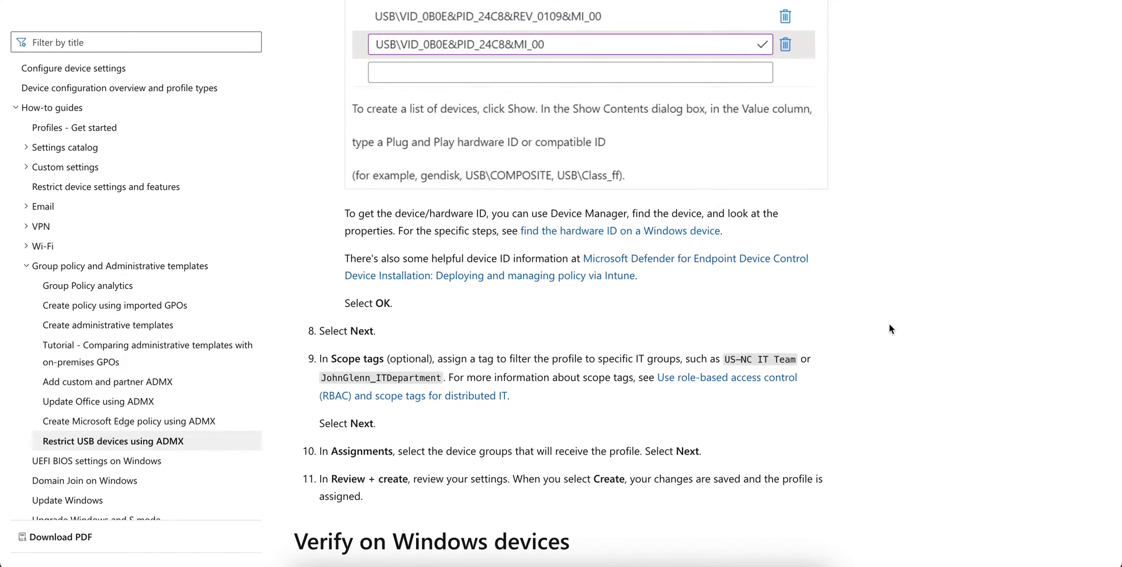
scroll(889, 325, "down", 2)
scroll(889, 328, "up", 20)
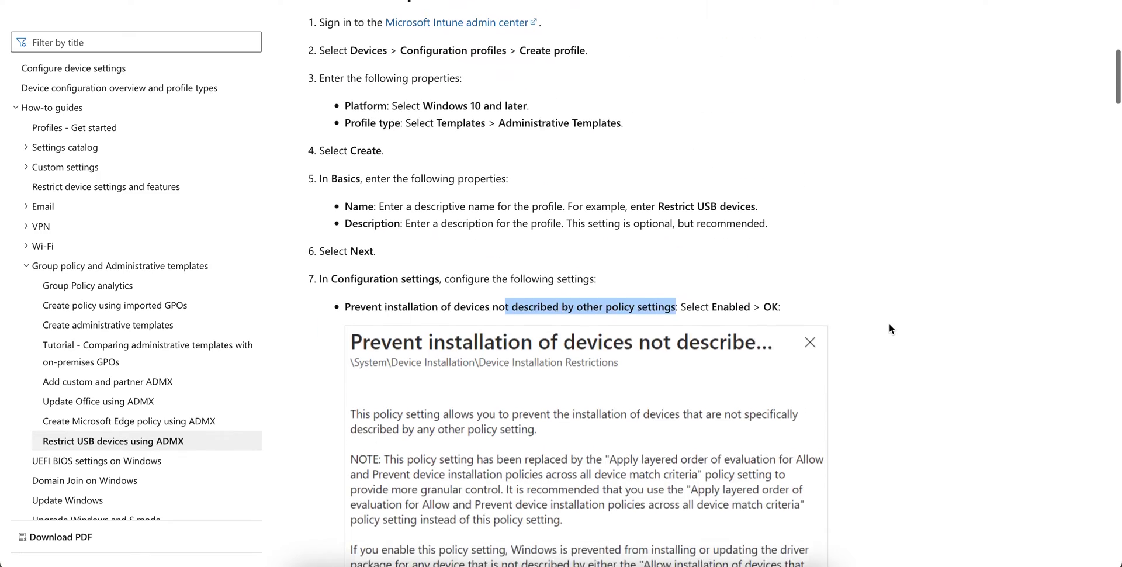
scroll(889, 328, "down", 2)
left_click_drag(346, 199, 673, 199)
key("ctrl+c")
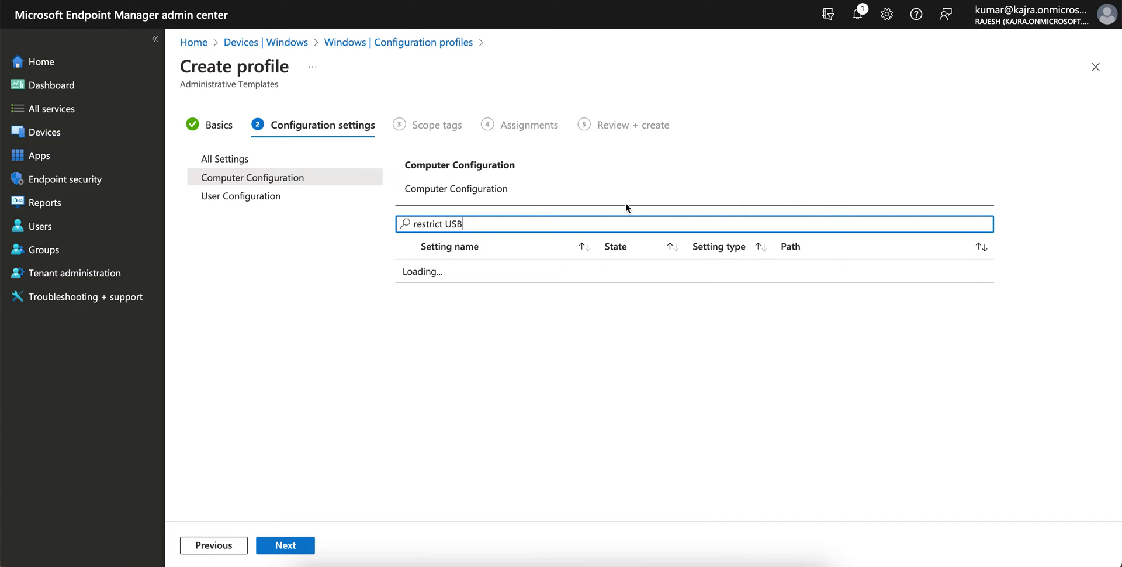
- Widen the Setting name column and search the settings for the copied Prevent installation policy name
left_click_drag(445, 224, 408, 224)
type("=")
key("BackSpace")
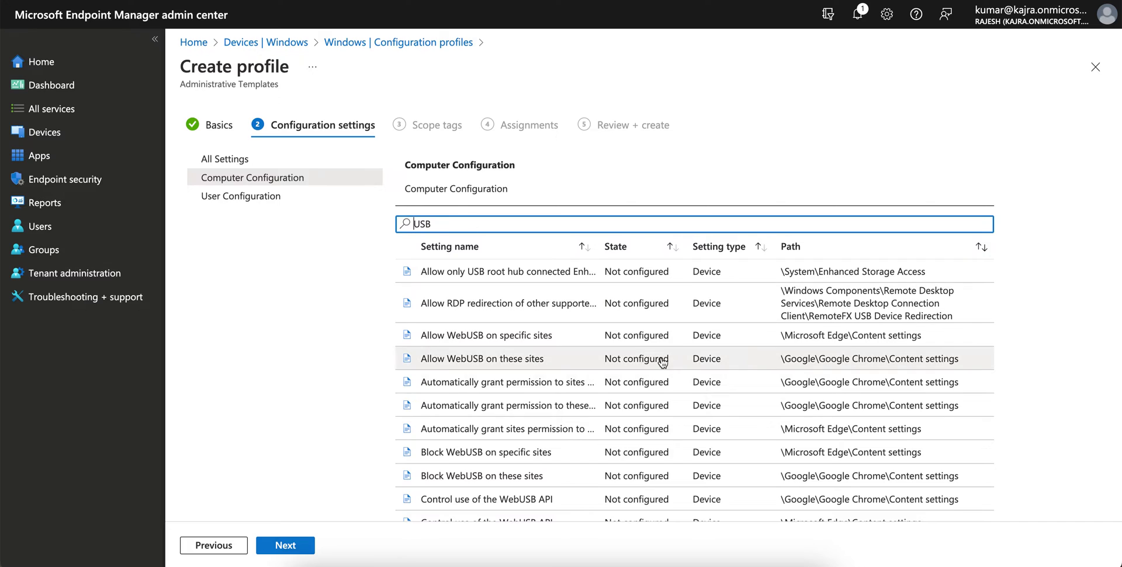
left_click_drag(598, 246, 674, 251)
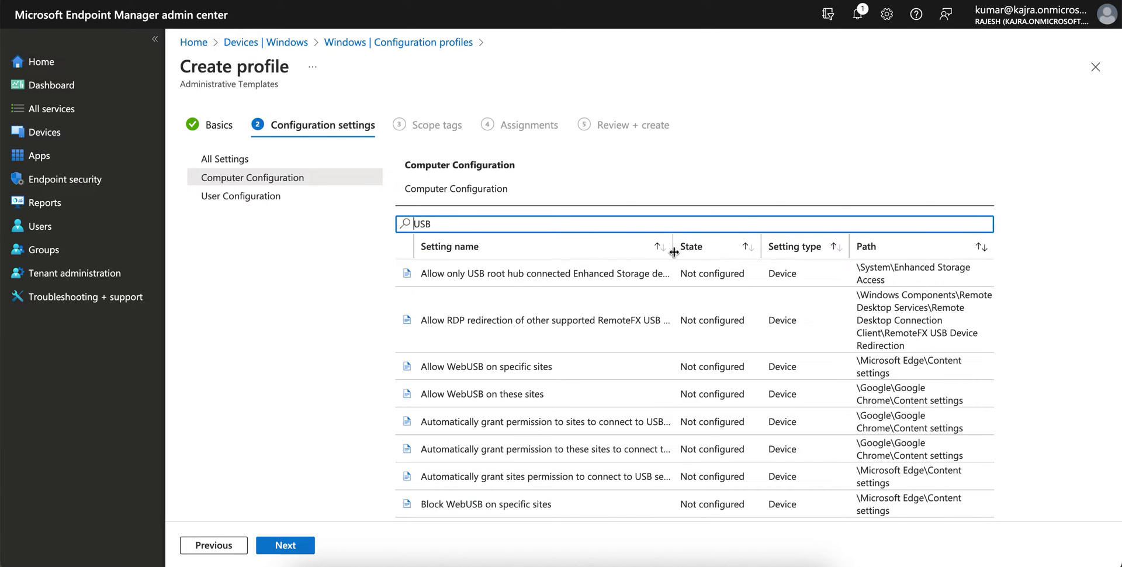
left_click_drag(674, 251, 734, 248)
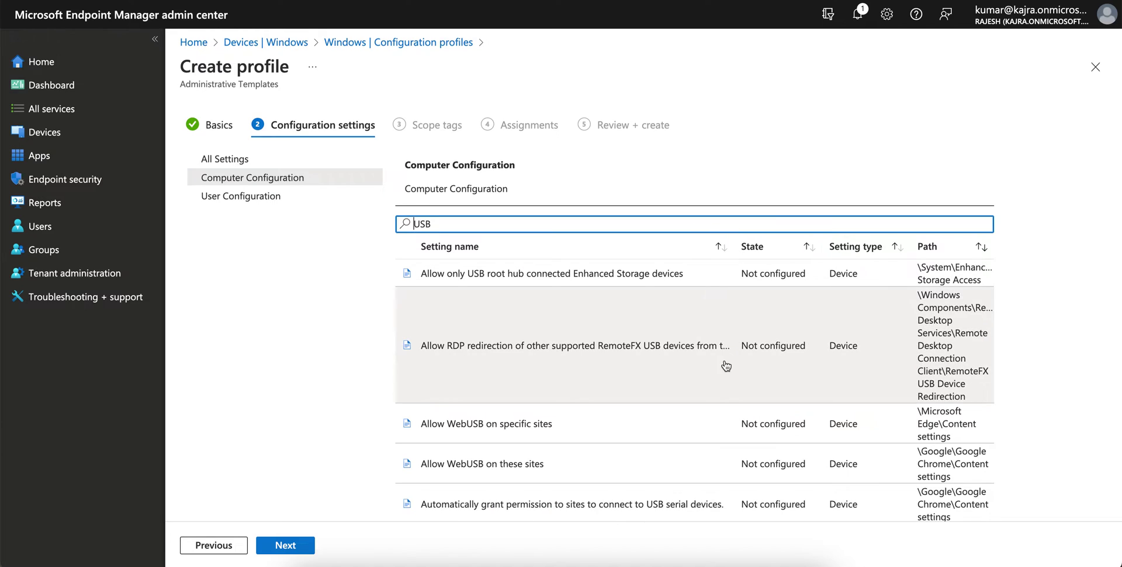
scroll(725, 366, "down", 3)
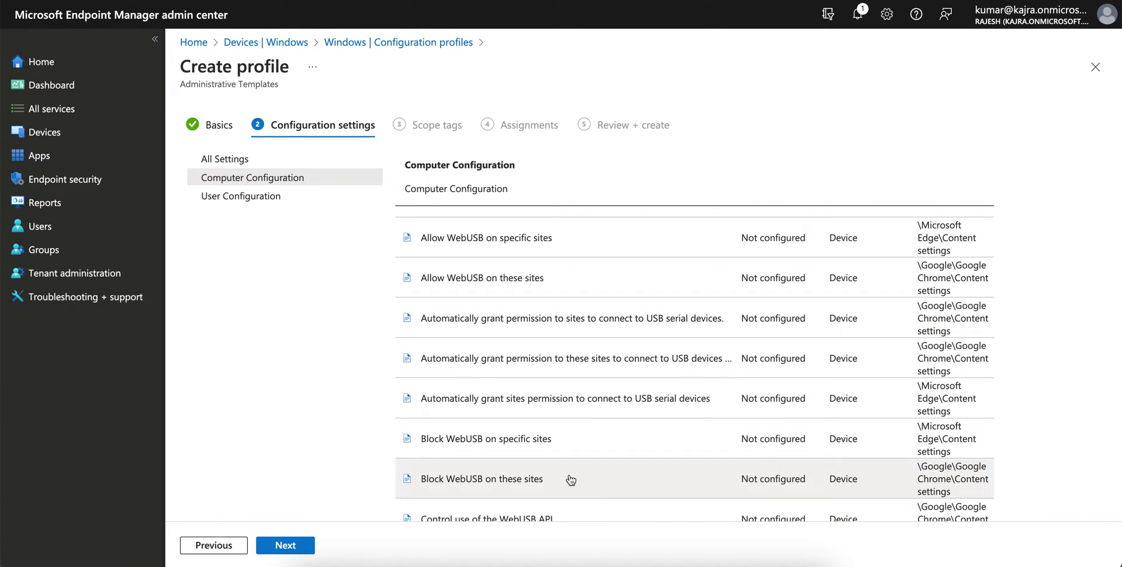
scroll(509, 275, "up", 1)
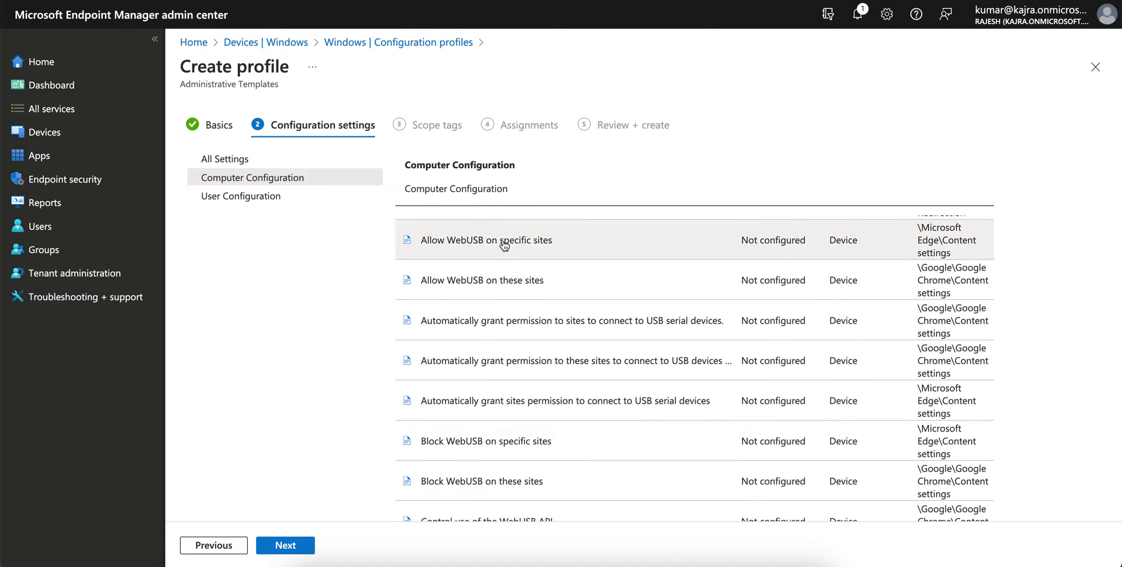
scroll(504, 244, "up", 3)
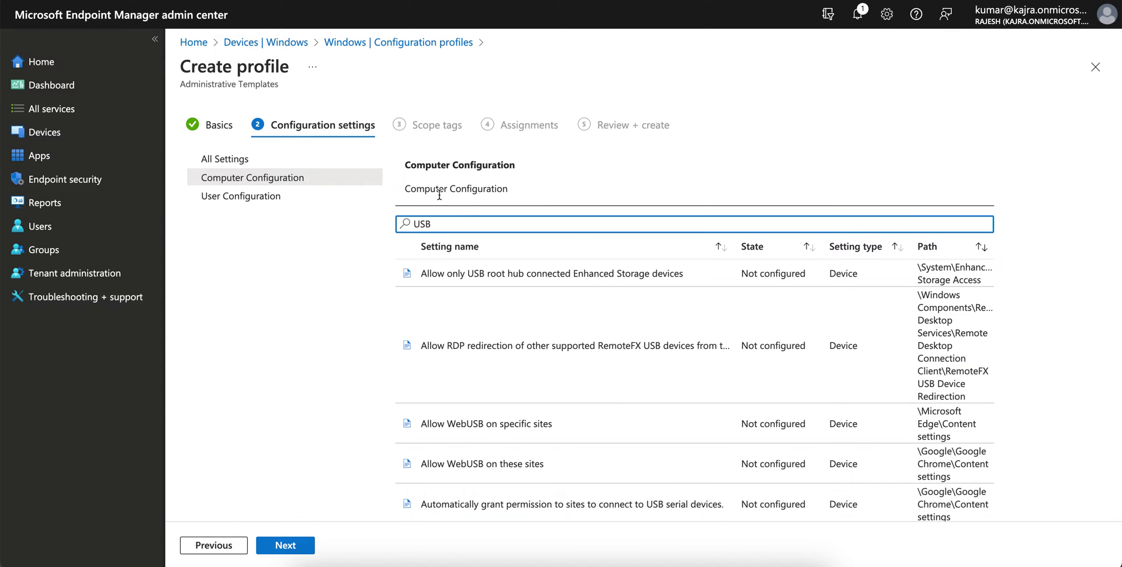
right_click(444, 221)
key("Escape")
type("US")
key("BackSpace")
key("BackSpace")
key("ctrl+v")
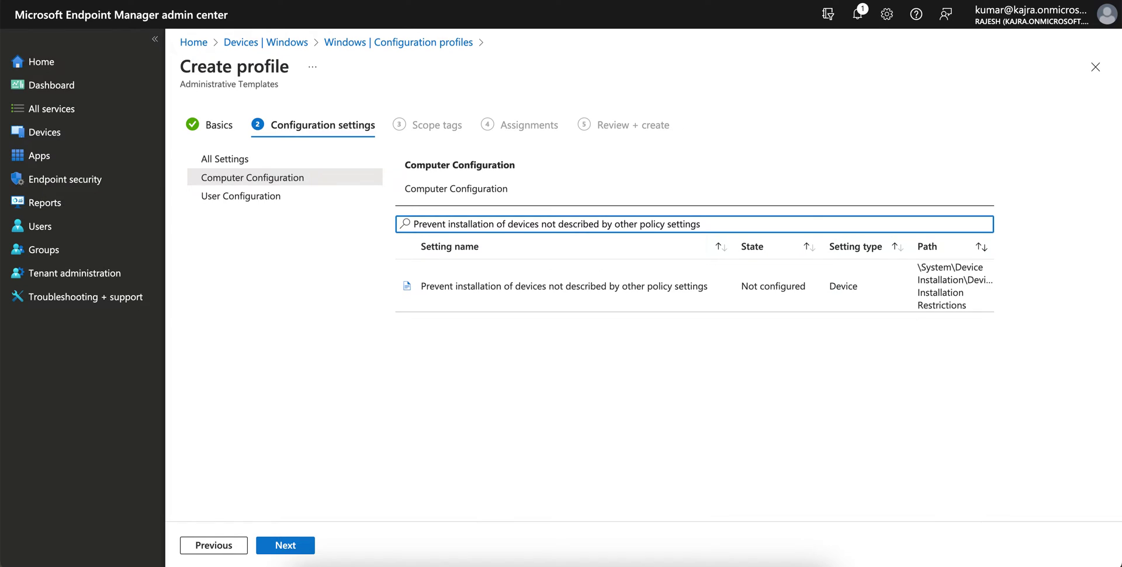
- Set 'Prevent installation of devices not described by other policy settings' to Enabled and confirm
left_click(528, 286)
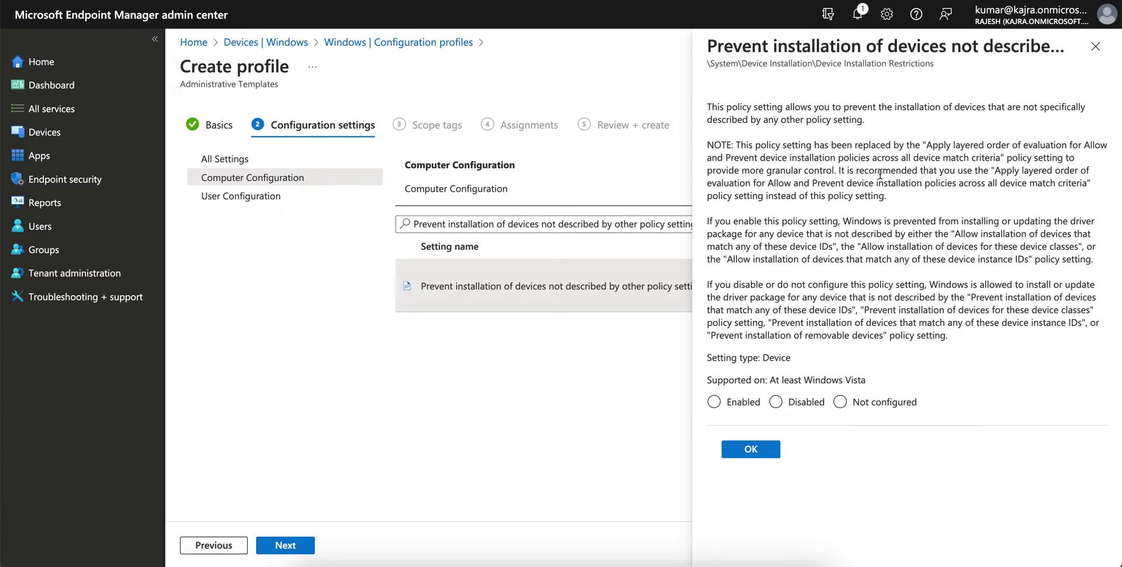
left_click_drag(731, 108, 867, 110)
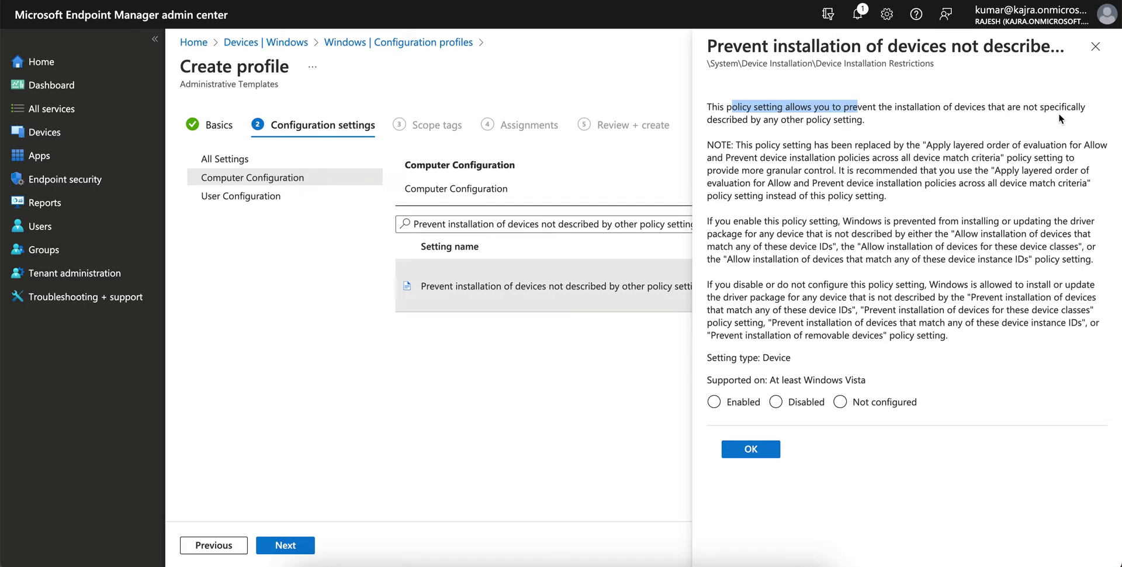
left_click(858, 118)
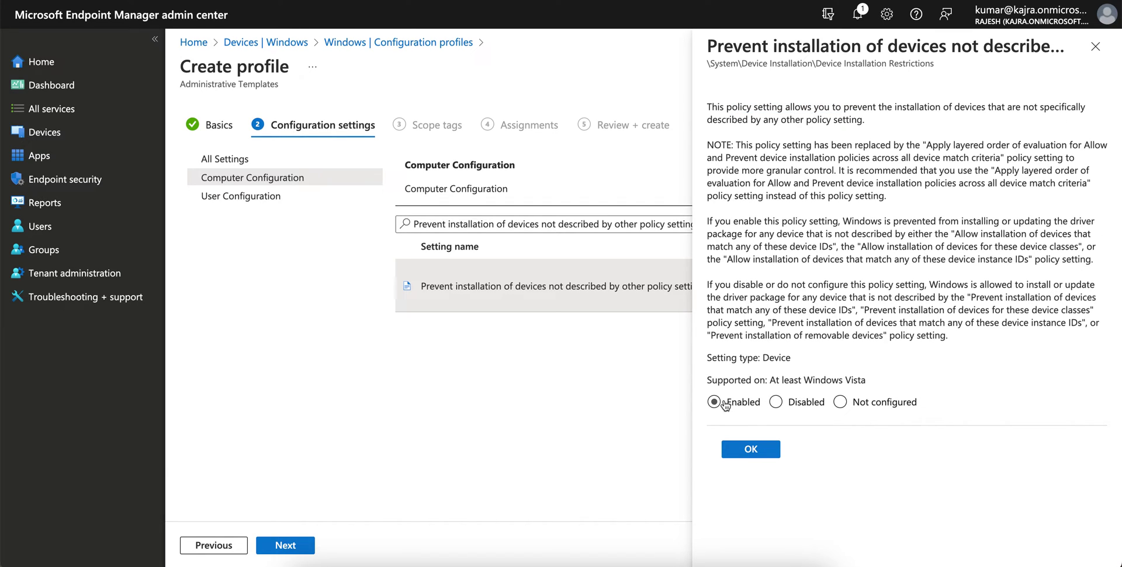
left_click(714, 402)
left_click(750, 449)
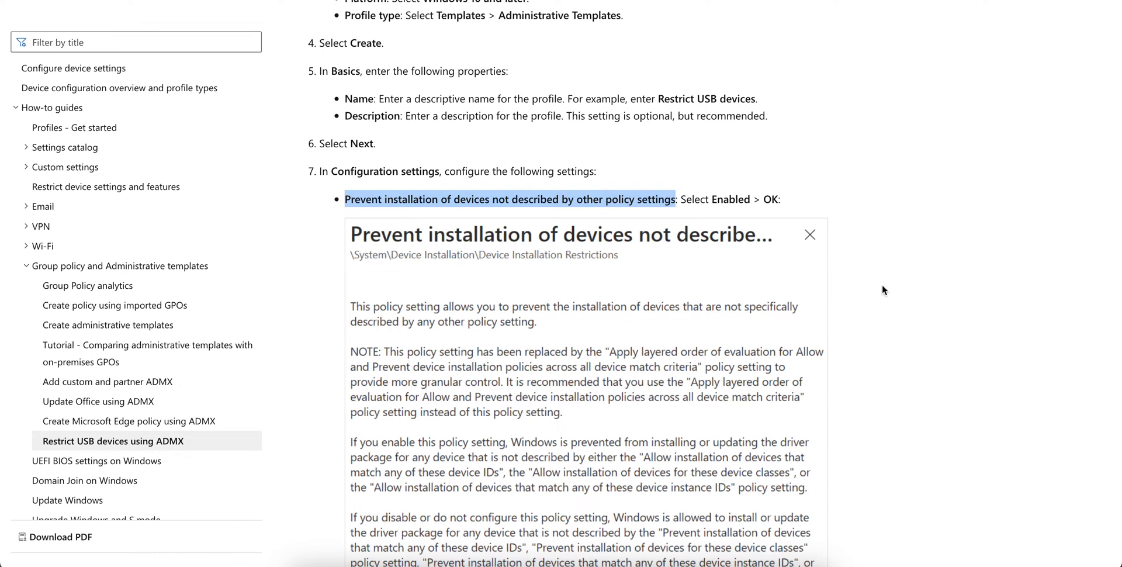
- Copy the 'Allow installation of devices using drivers that match these device setup classes' name from the guide
scroll(881, 324, "down", 8)
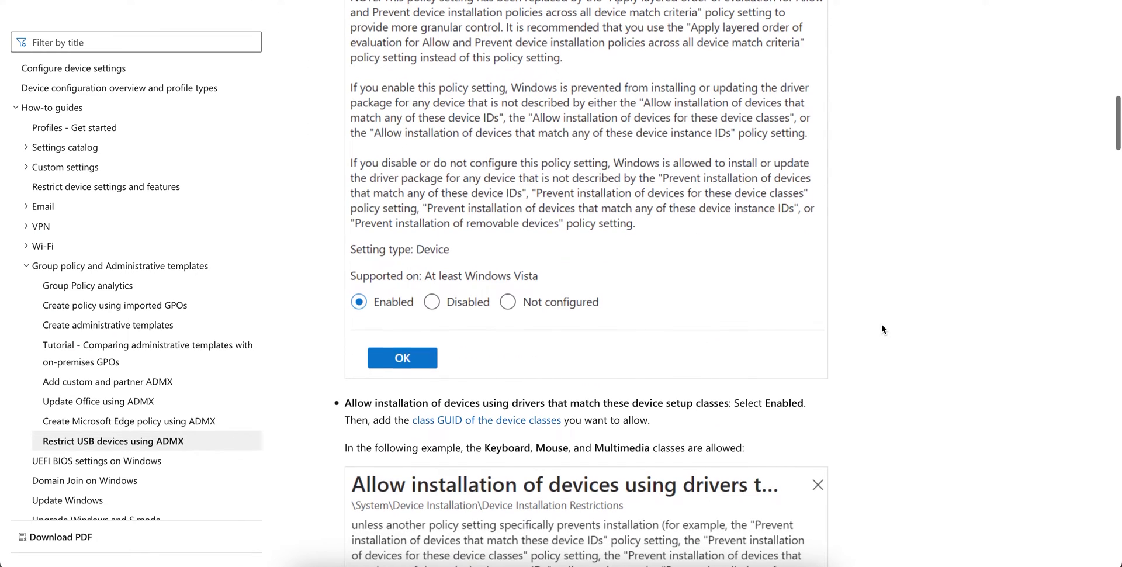
scroll(881, 329, "down", 1)
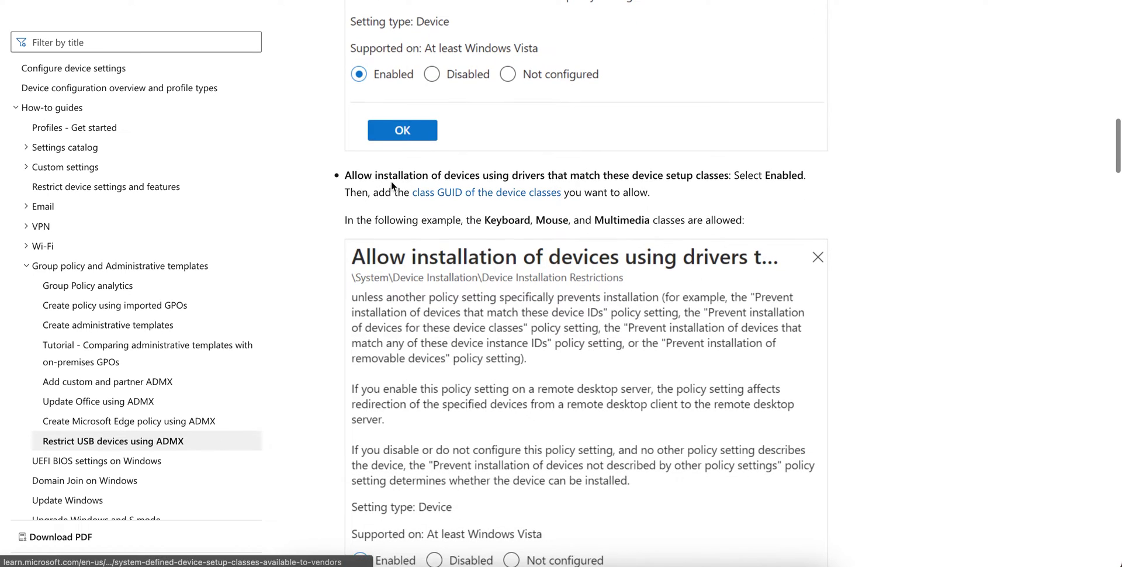
left_click_drag(349, 175, 730, 175)
key("ctrl+c")
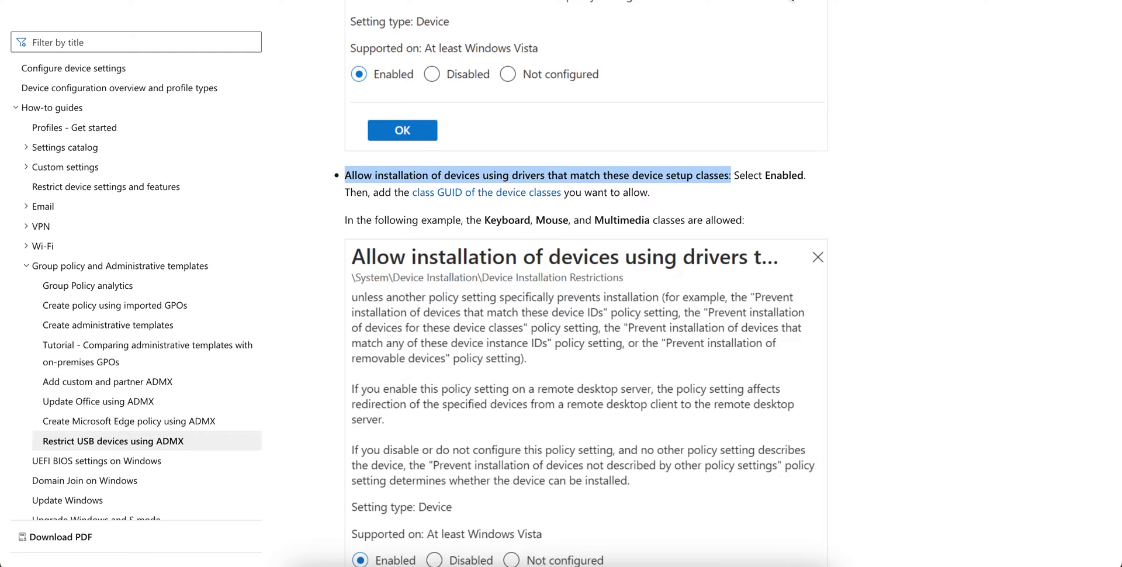
left_click(683, 4)
left_click(691, 225)
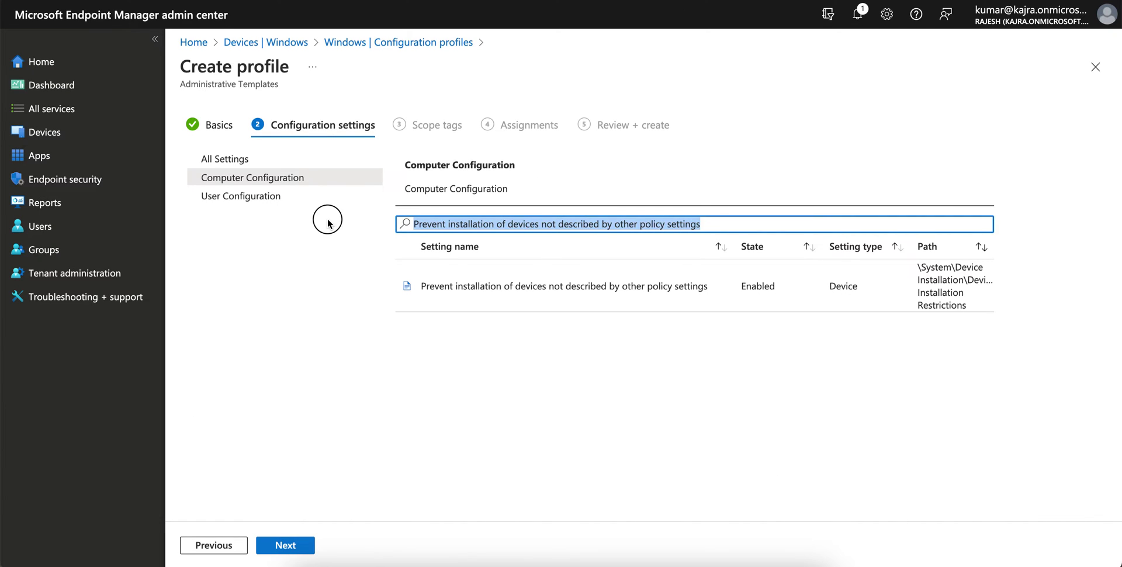
- Find the device setup classes allow policy and set it to Enabled
key("ctrl+v")
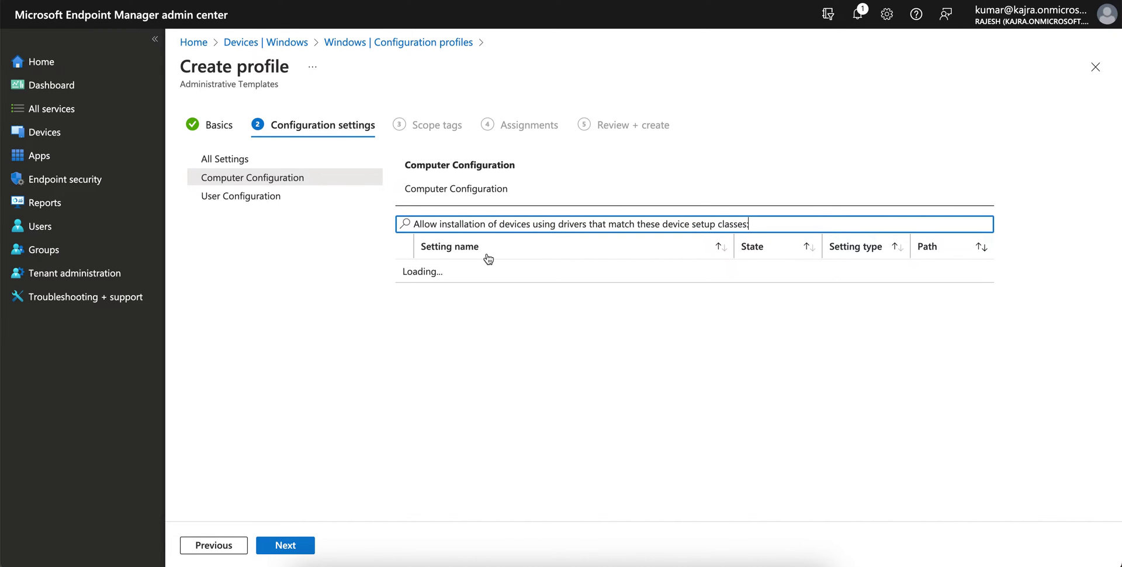
left_click(579, 305)
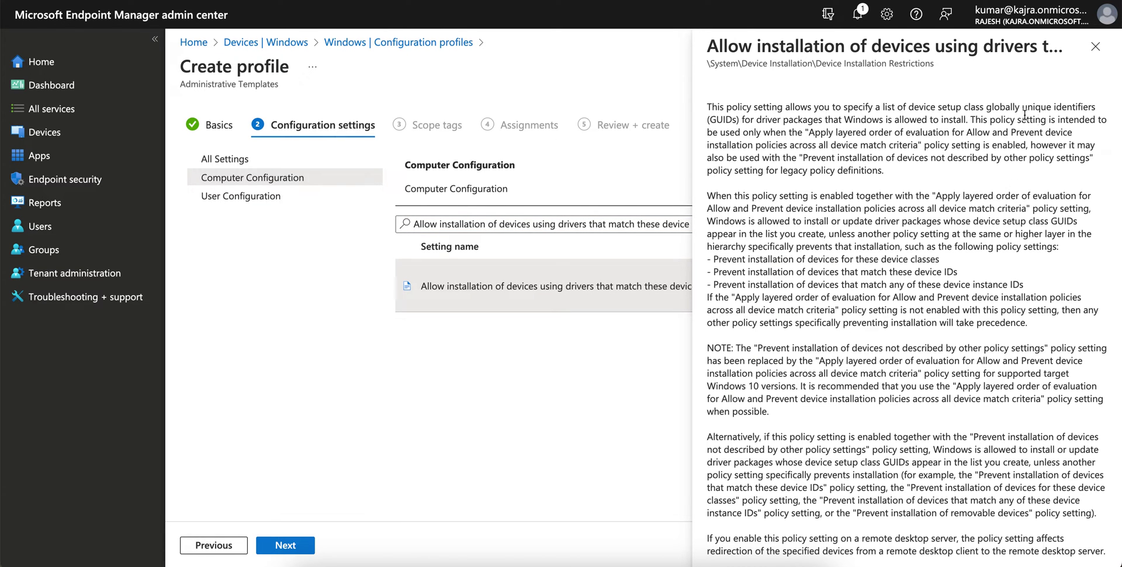
scroll(1024, 207, "down", 1)
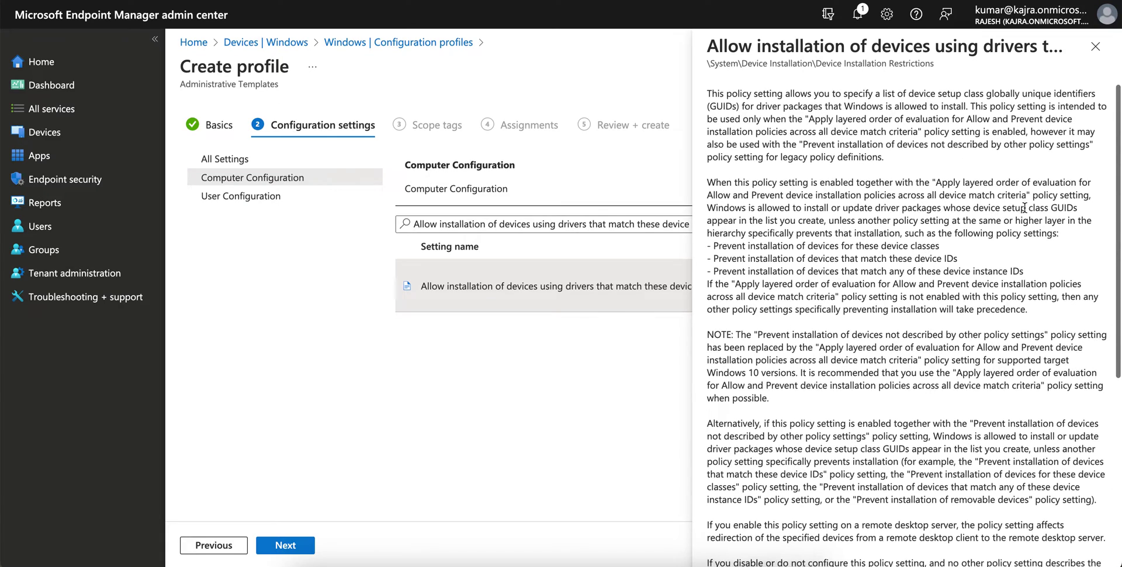
scroll(1024, 207, "down", 5)
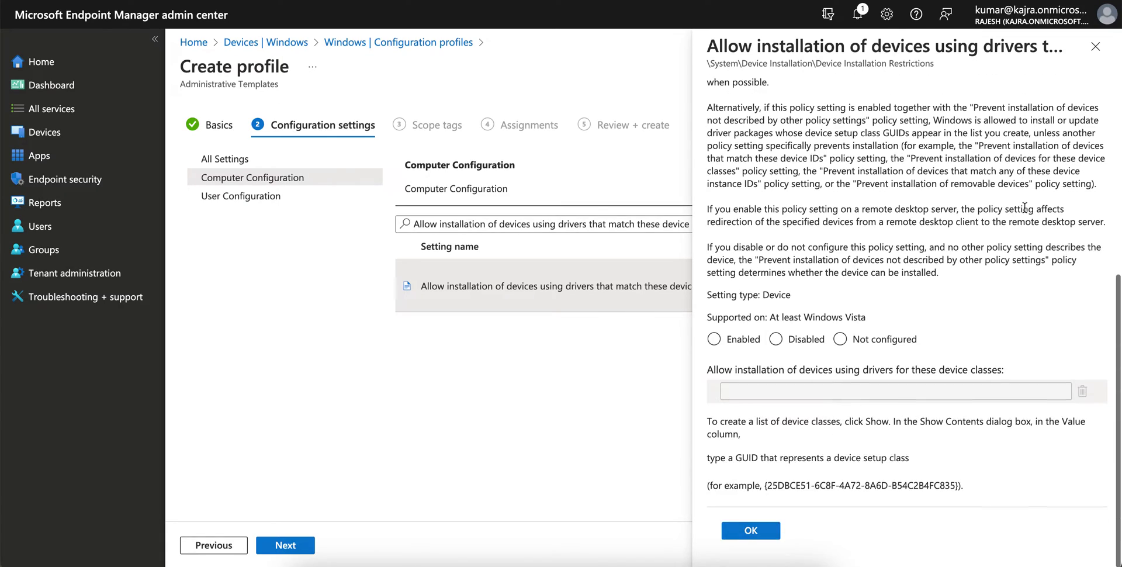
left_click(713, 339)
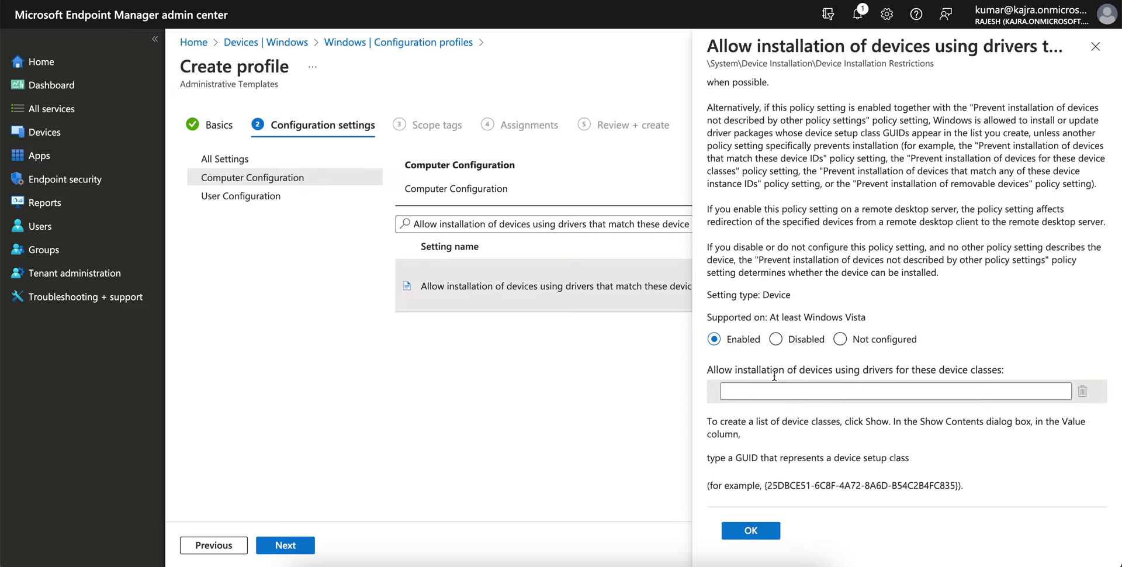
- Paste the article's example class GUID into two device-class entries and confirm
left_click(978, 391)
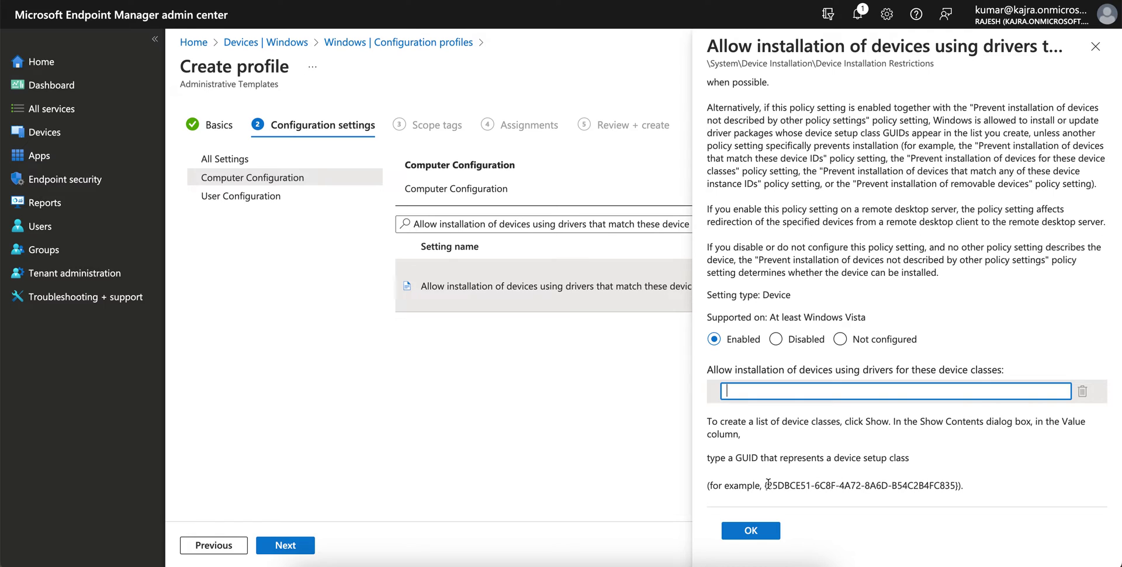
left_click_drag(766, 485, 956, 484)
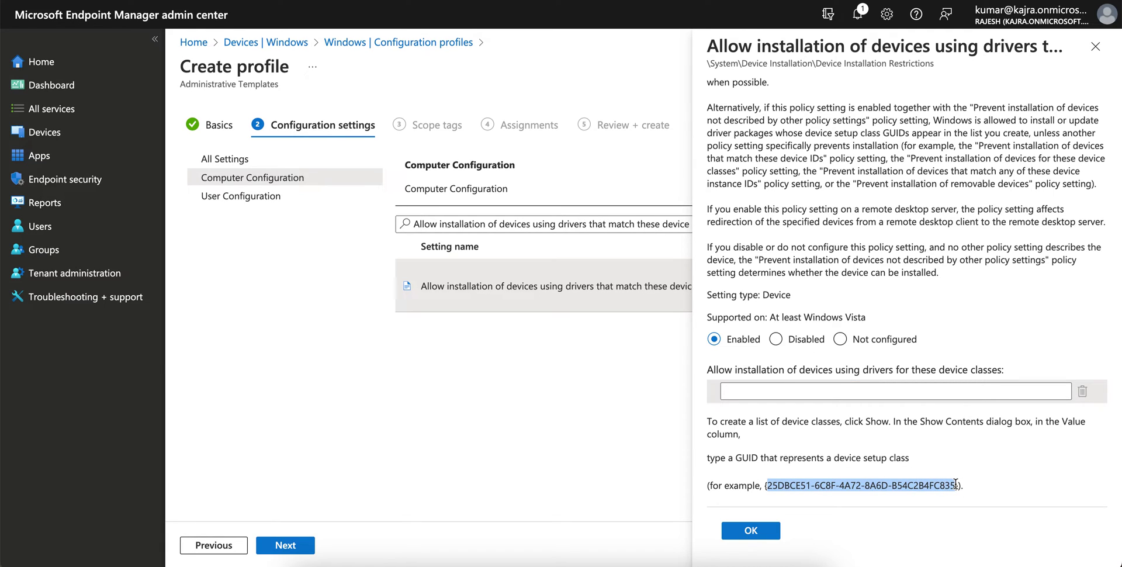
key("ctrl+c")
left_click(846, 398)
key("ctrl+v")
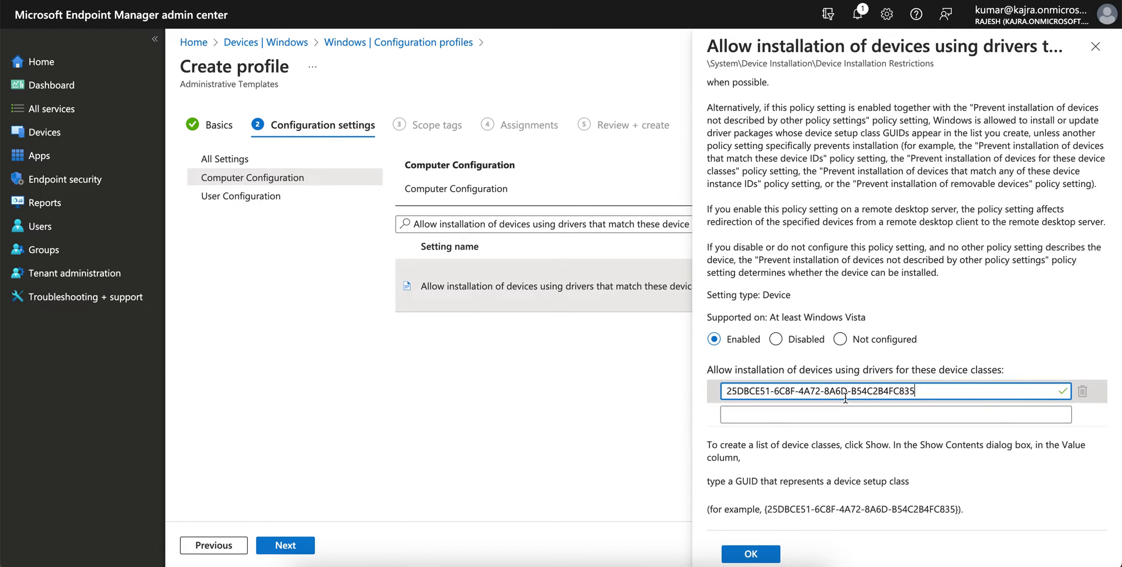
left_click(811, 415)
key("ctrl+v")
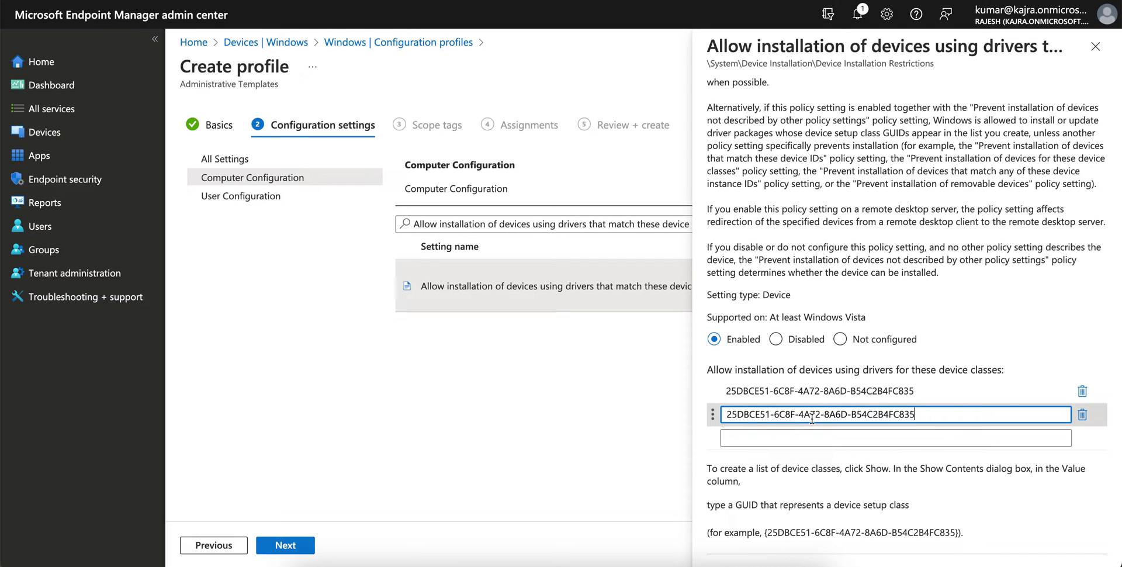
scroll(799, 504, "down", 1)
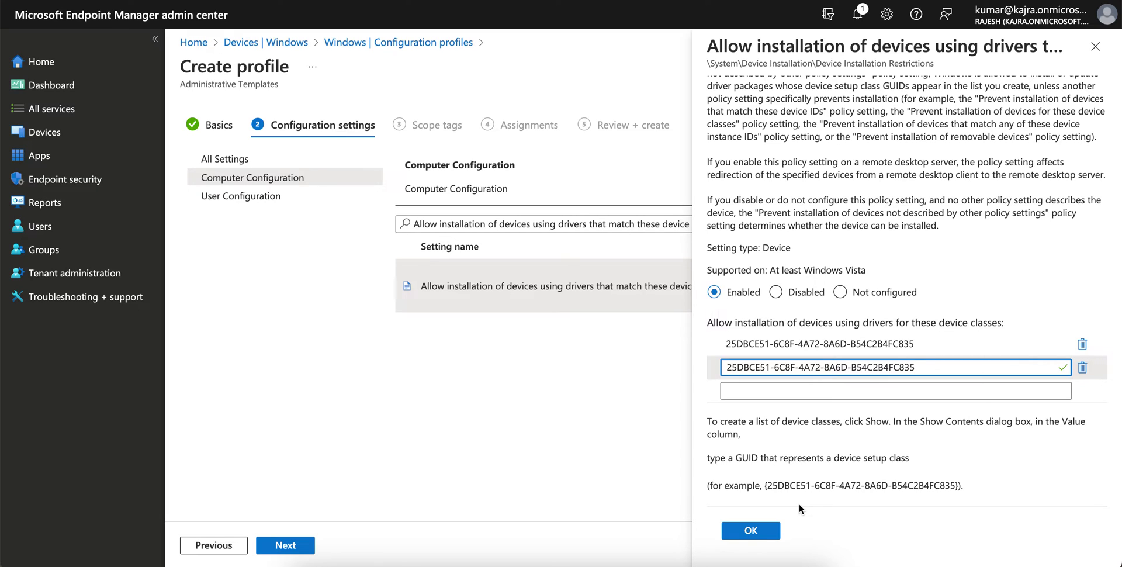
left_click(759, 531)
- Remove the duplicate GUID row, correct the remaining GUID, and save the Enabled setting
left_click(927, 391)
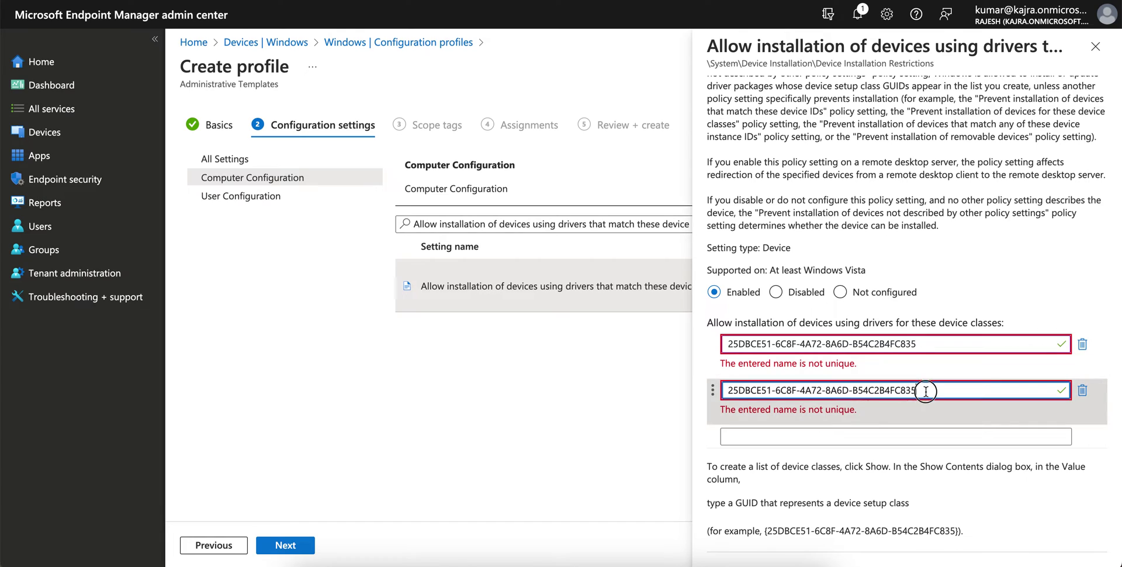
triple_click(724, 390)
key("BackSpace")
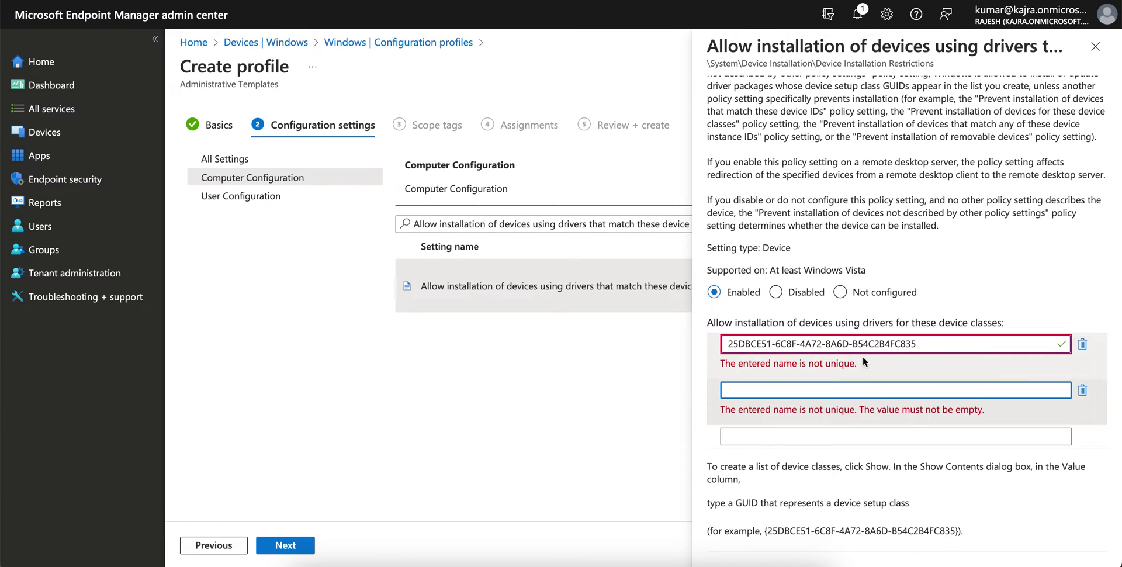
left_click(929, 344)
type("00")
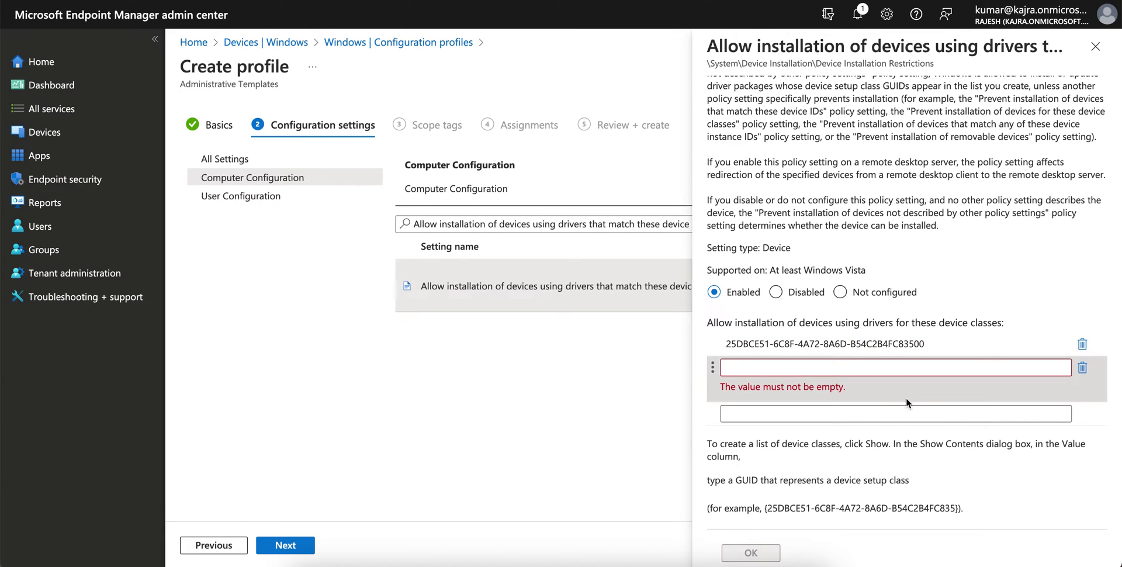
left_click(1082, 368)
left_click(748, 530)
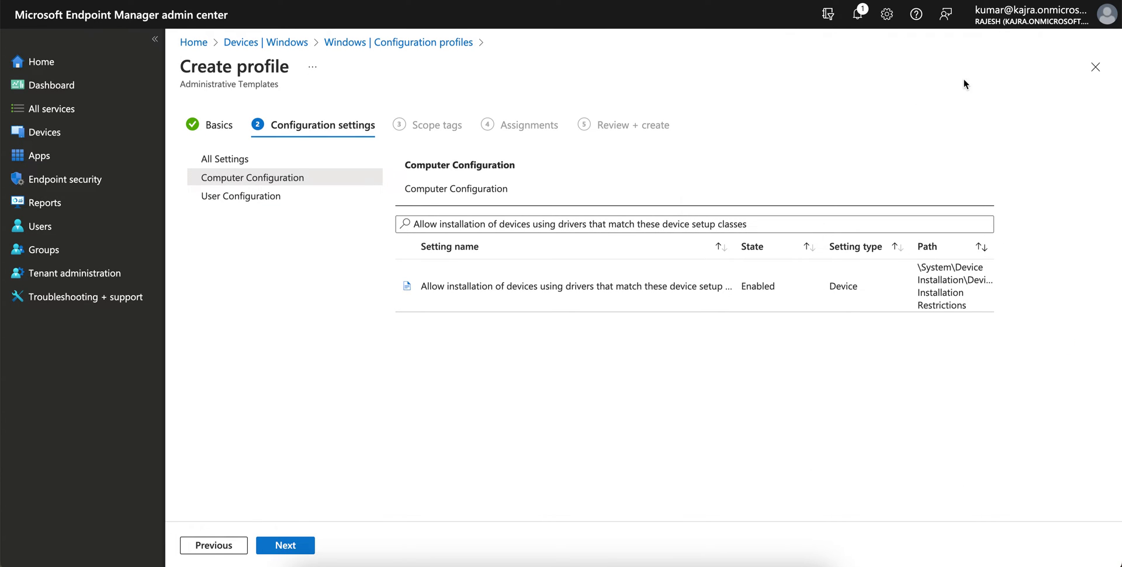
key("ctrl+Tab")
- Copy the 'Allow installation of devices that match any of these device IDs' name from the article
scroll(850, 274, "down", 10)
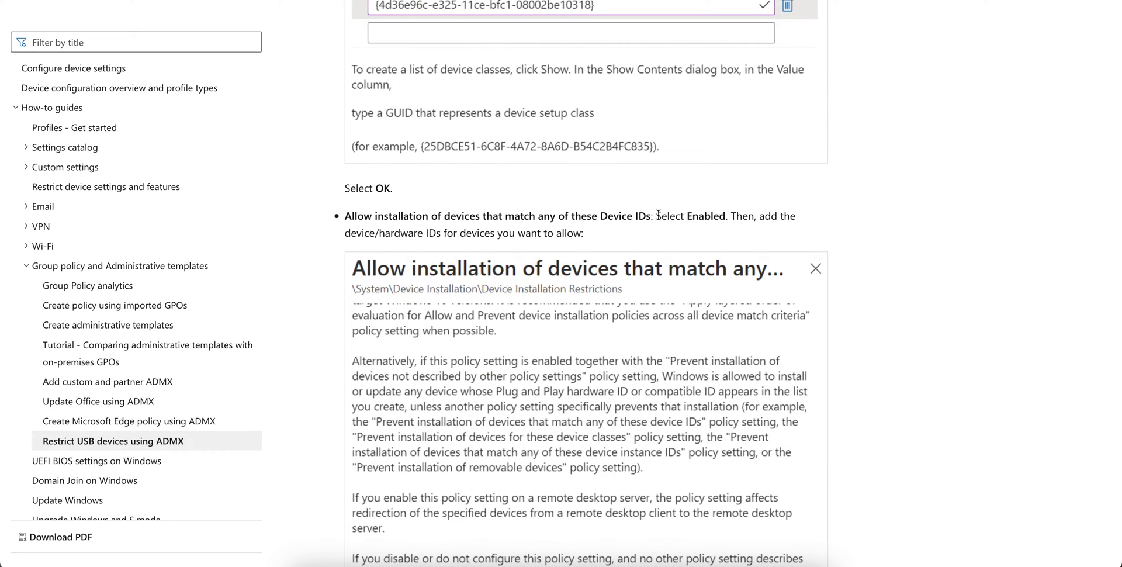
left_click_drag(651, 216, 346, 217)
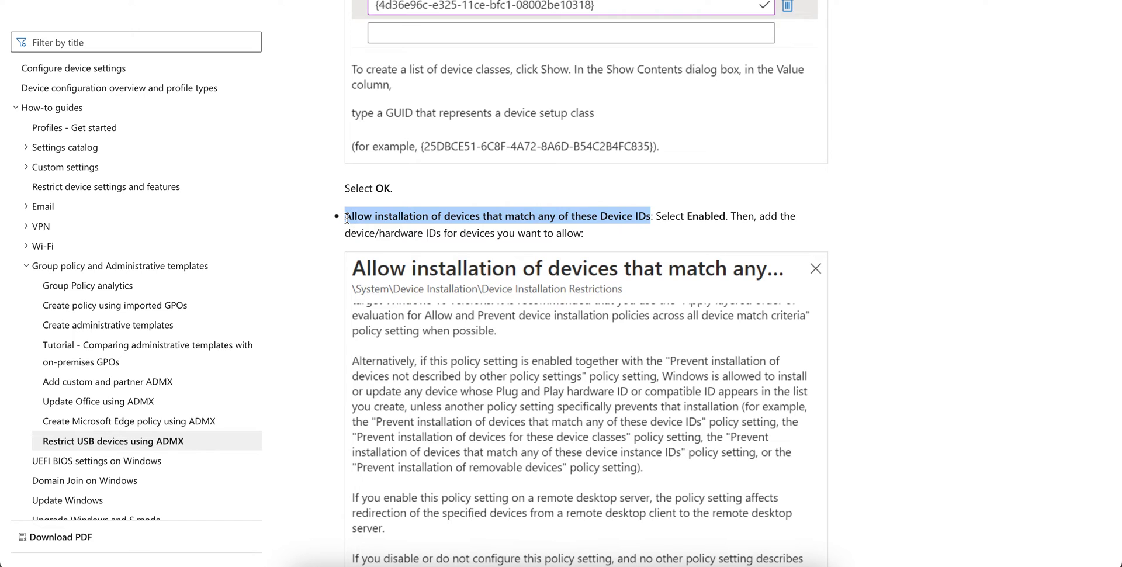
key("alt+Tab")
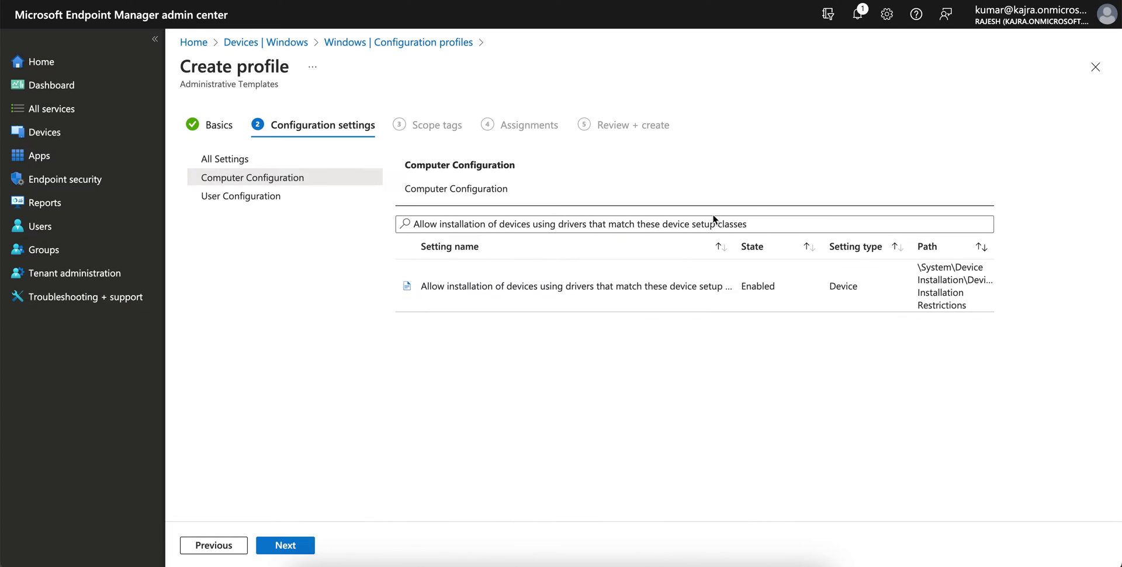
left_click(764, 222)
- Replace the settings search with the copied Device IDs setting name and open that setting
key("ctrl+a")
key("BackSpace")
key("ctrl+v")
left_click(531, 292)
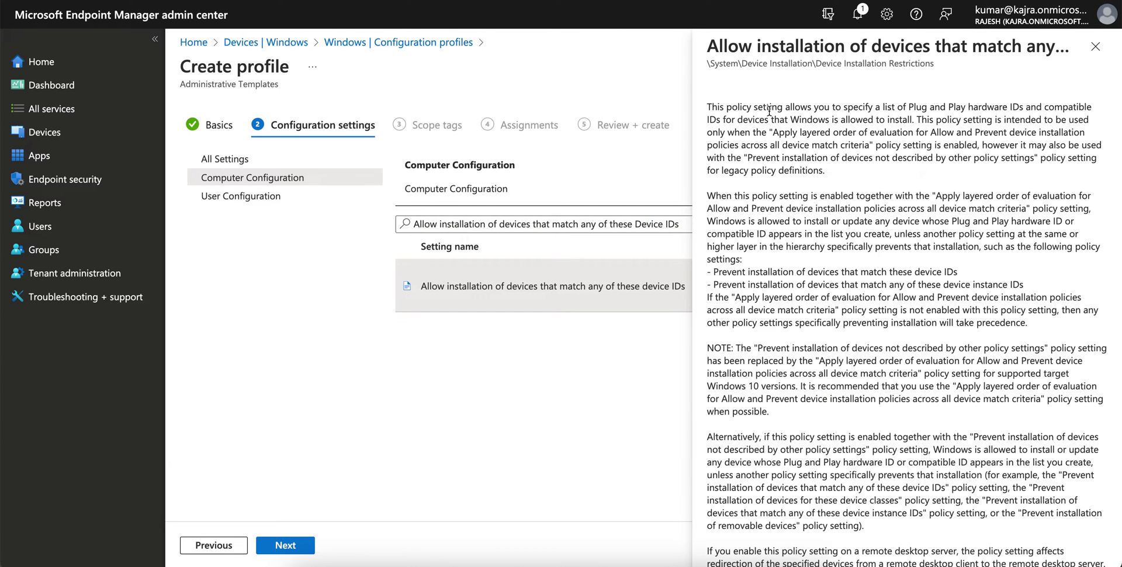
- Set 'Allow installation of devices that match any of these device IDs' to Enabled
left_click_drag(762, 106, 919, 105)
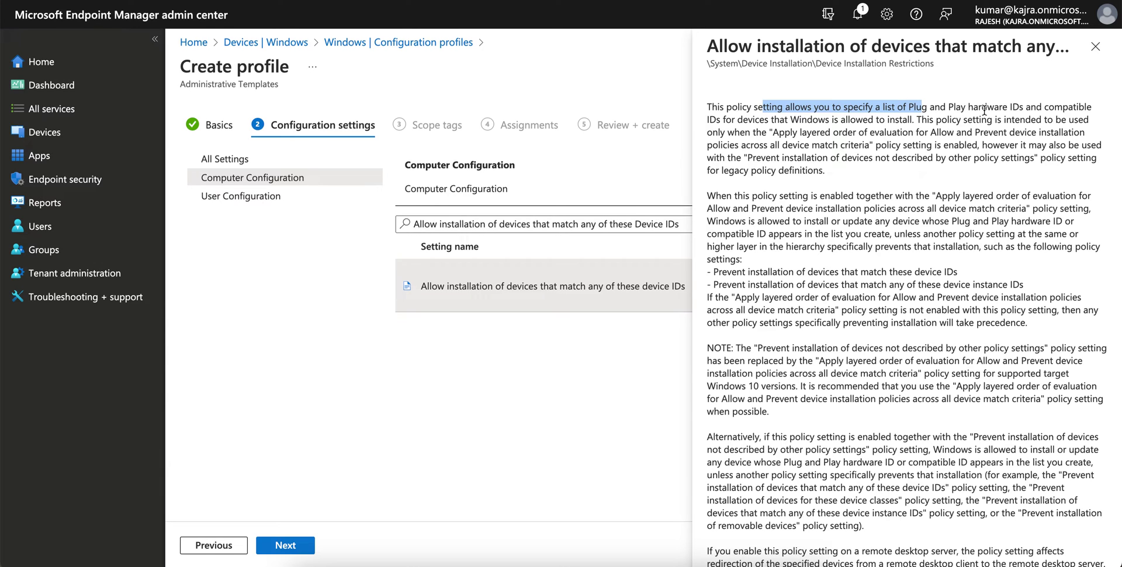
left_click(1024, 105)
left_click_drag(1023, 105, 841, 120)
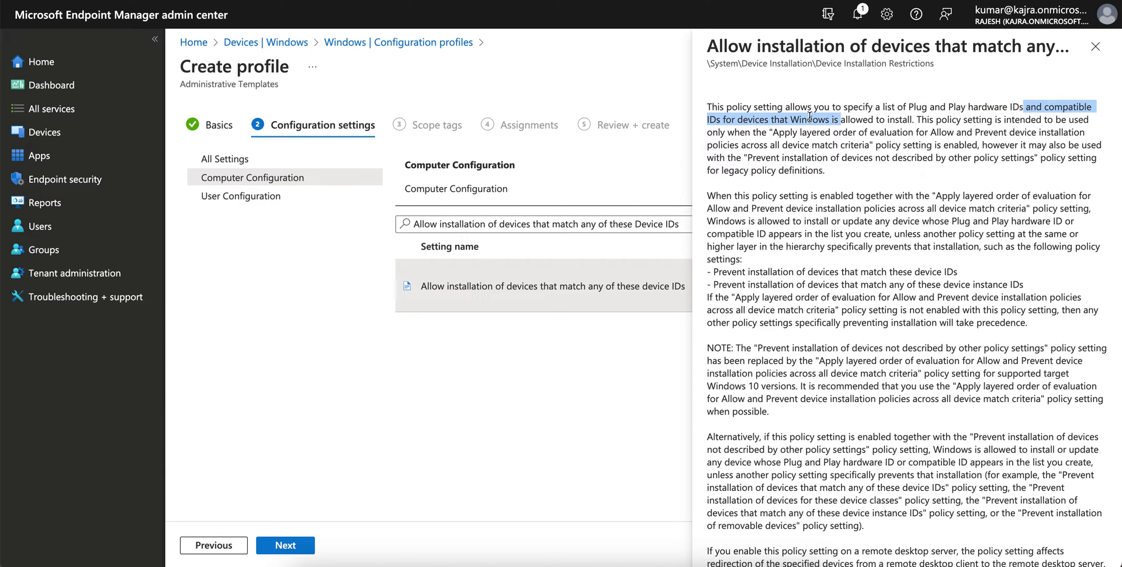
scroll(913, 240, "down", 1)
scroll(913, 241, "down", 5)
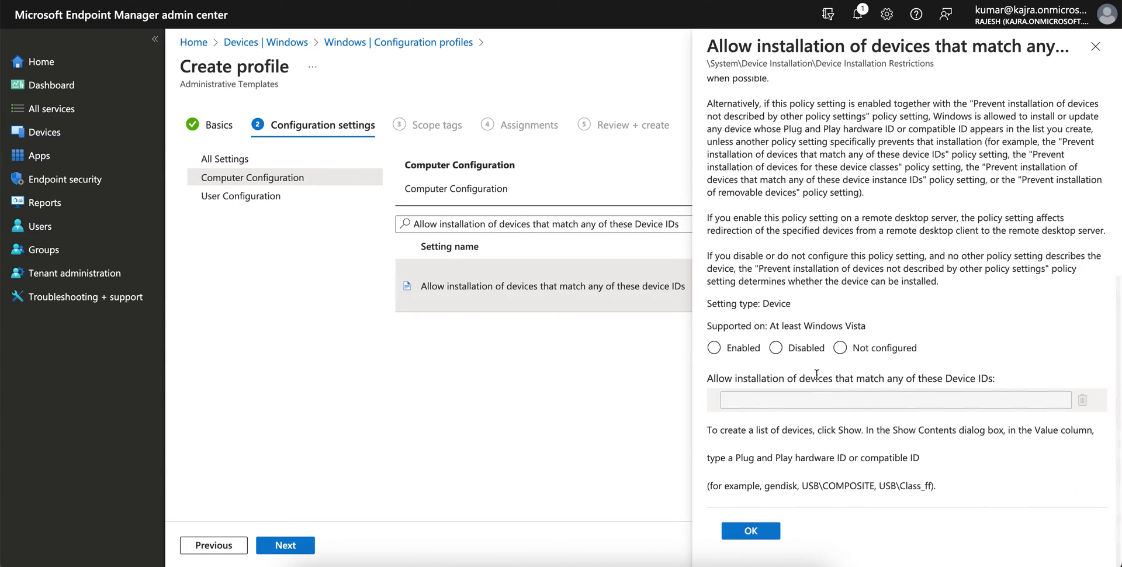
left_click(713, 348)
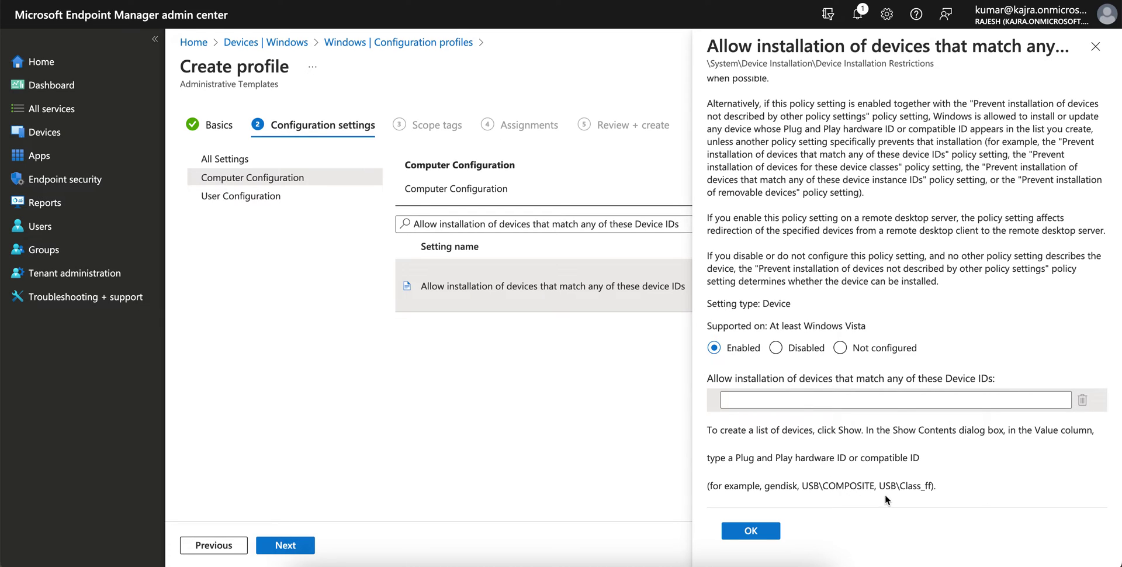
left_click(798, 402)
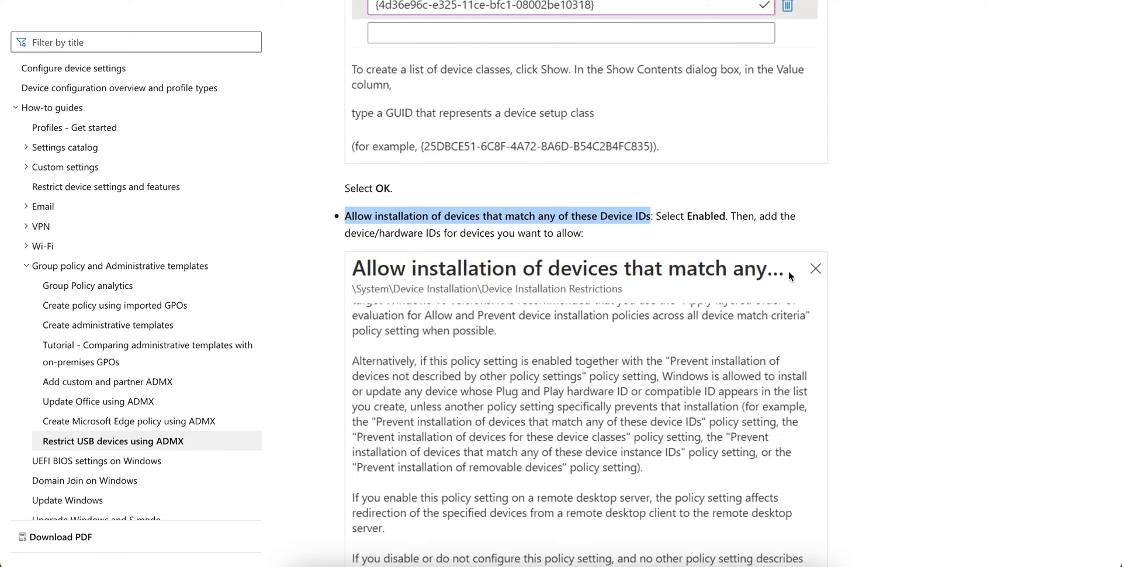
- Scroll the Microsoft Learn article down to the example list of two USB Device IDs
scroll(815, 292, "down", 6)
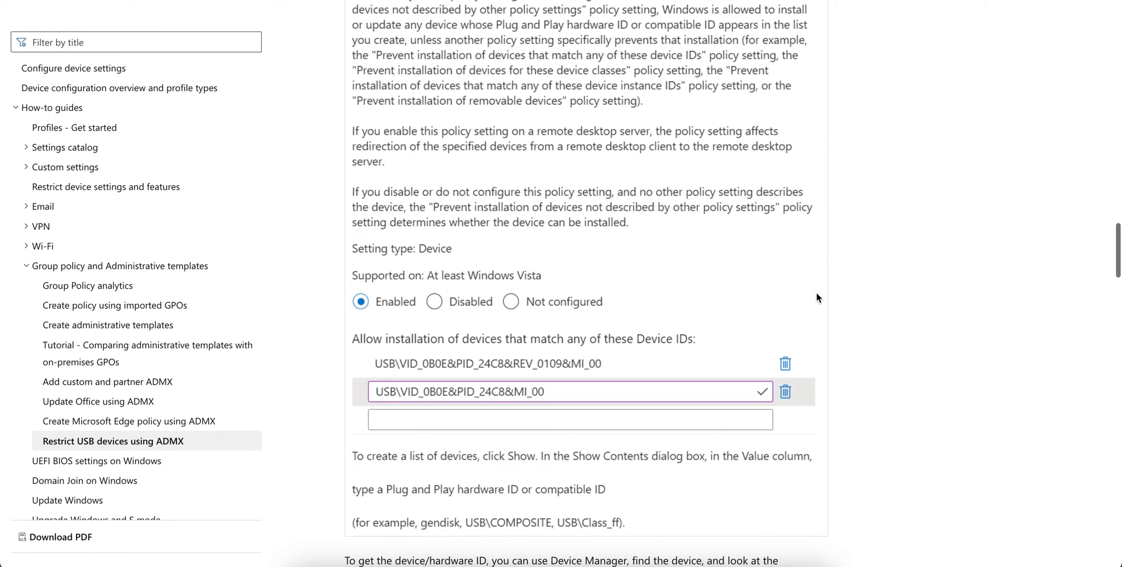
scroll(648, 407, "down", 2)
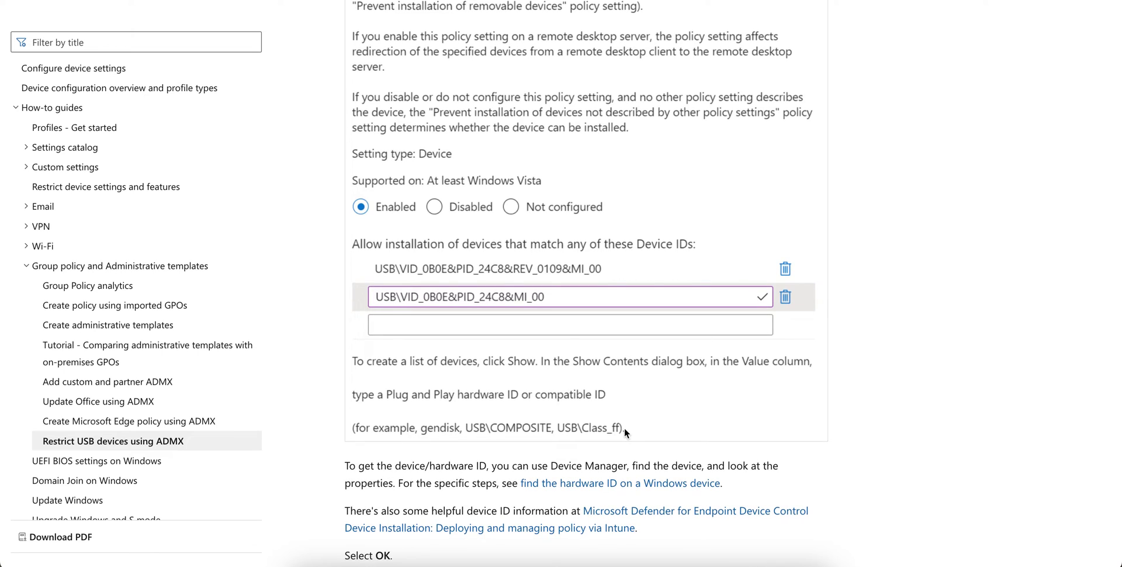
scroll(643, 412, "down", 1)
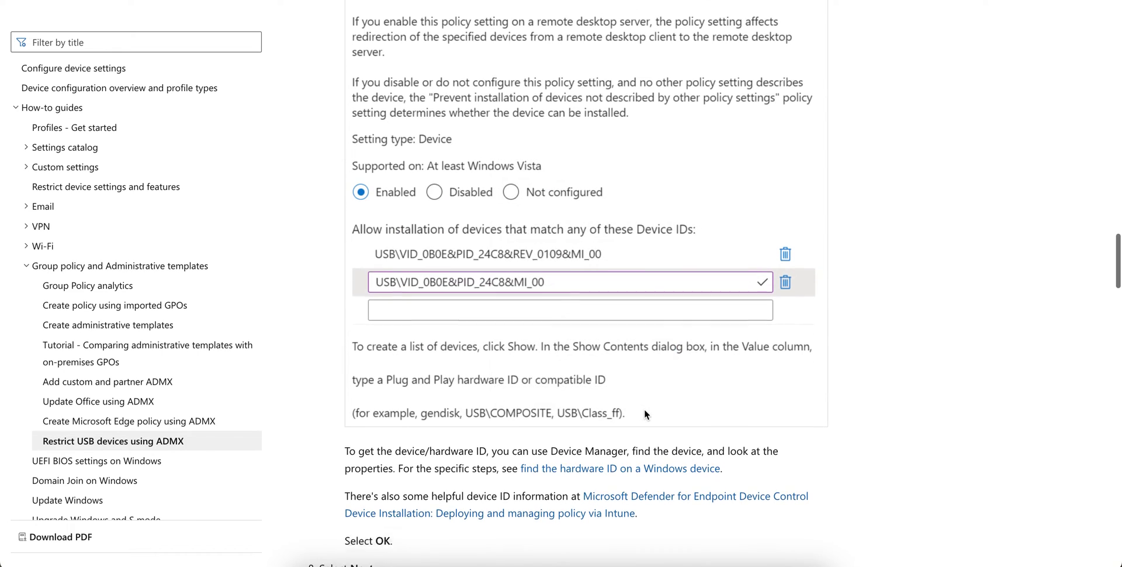
scroll(643, 413, "down", 1)
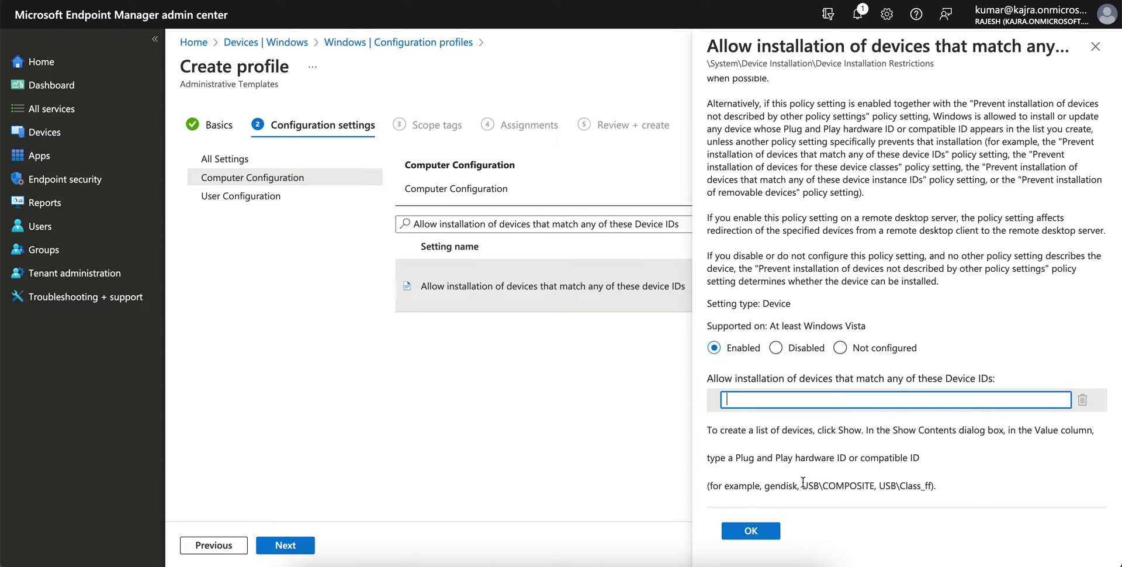
- Copy the example IDs from the guide into Device IDs and complete the entry as 'USB\COMPOSITE, USB\Class_ffkk'
left_click_drag(804, 486, 931, 486)
key("ctrl+c")
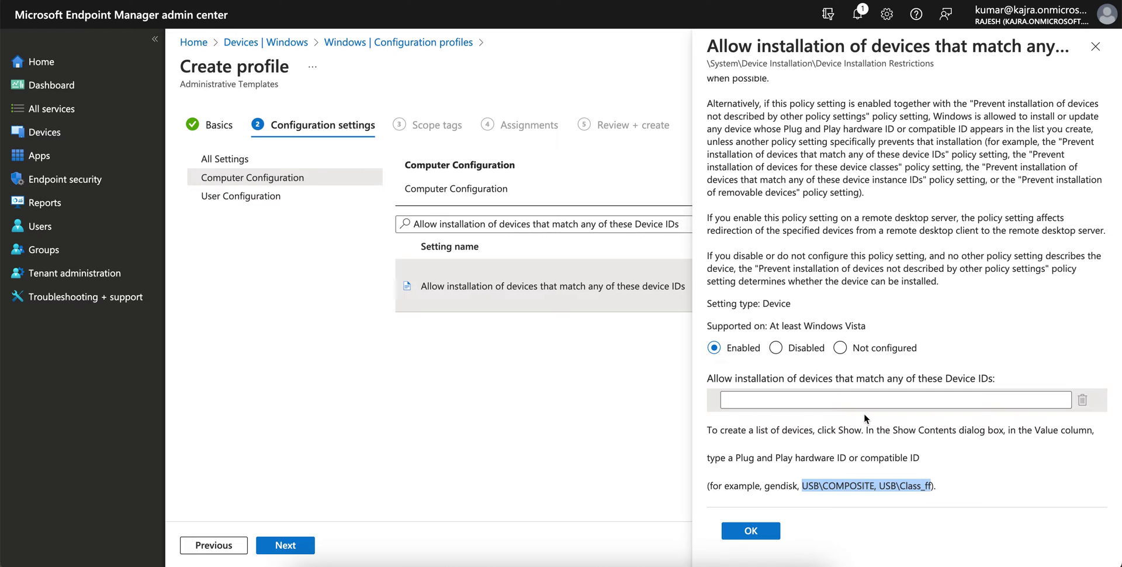
left_click(829, 398)
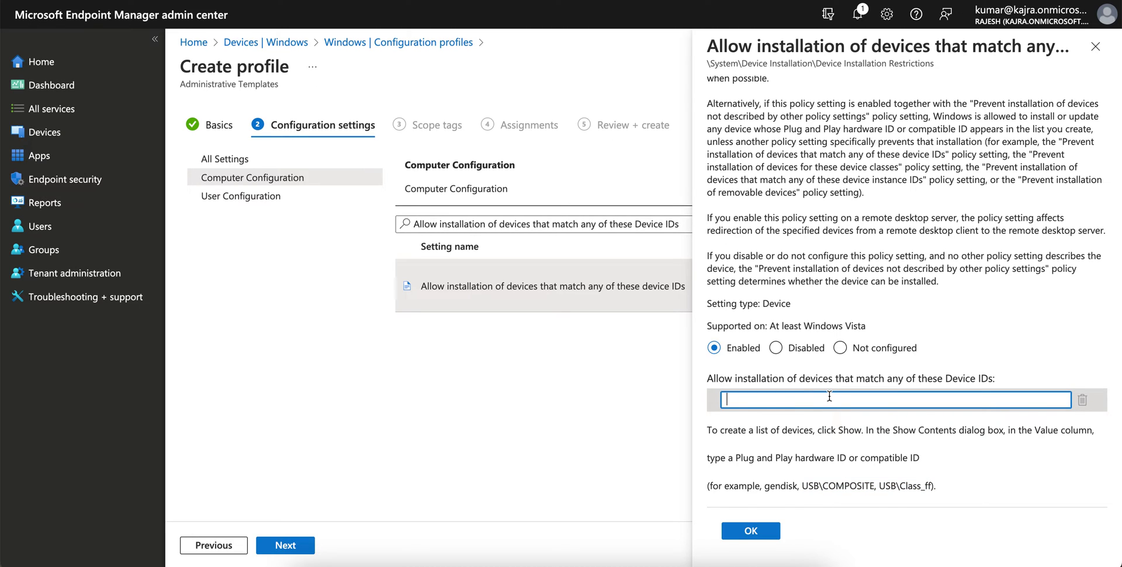
key("ctrl+v")
type("kk")
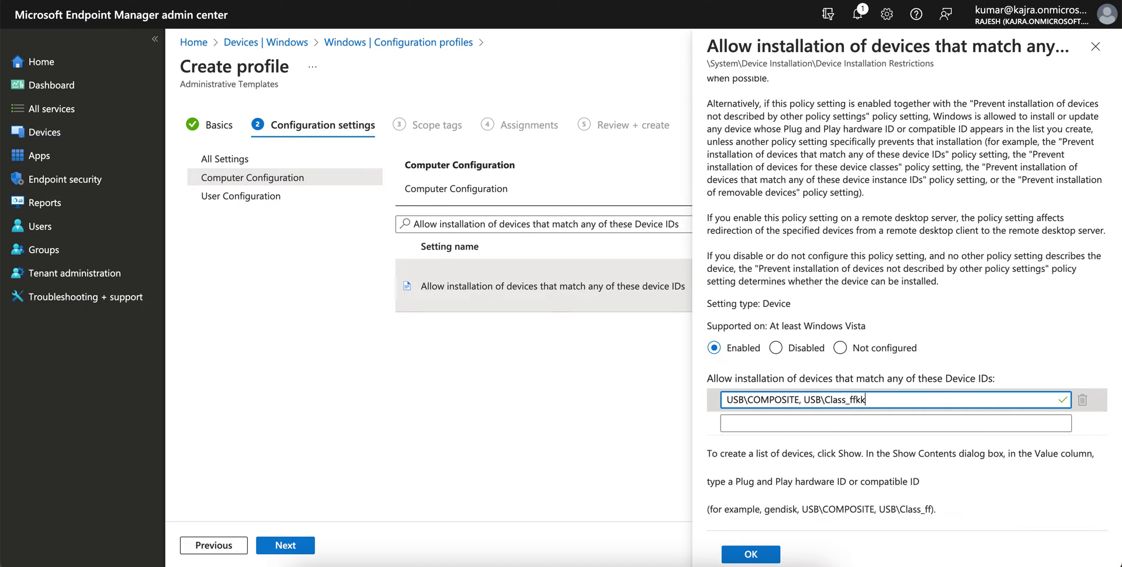
left_click(978, 356)
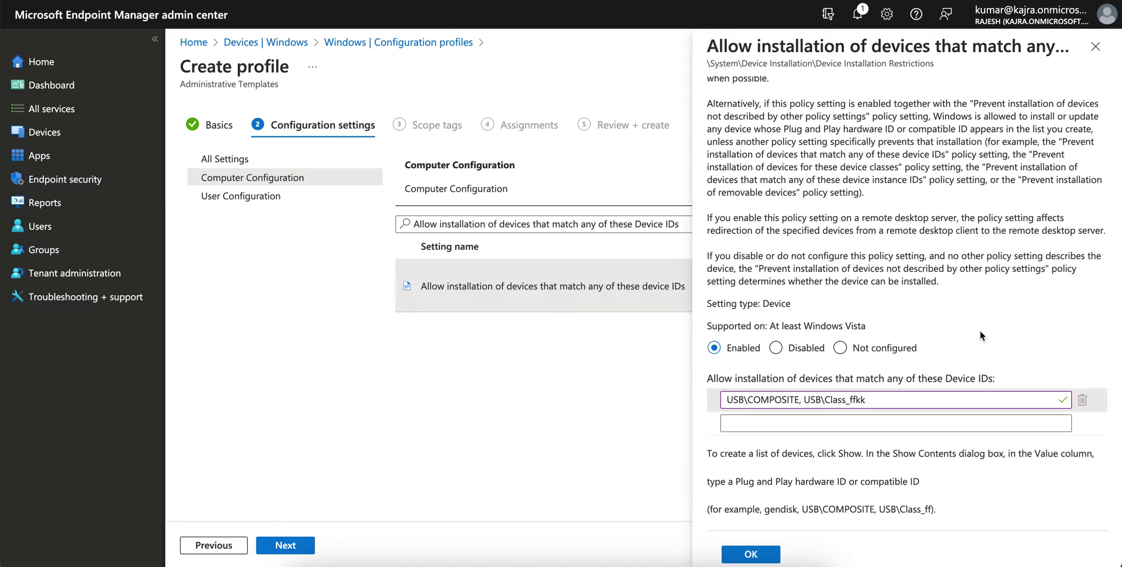
- Save the Device IDs setting and open the guide's Hardware ID article in a new tab
left_click(773, 555)
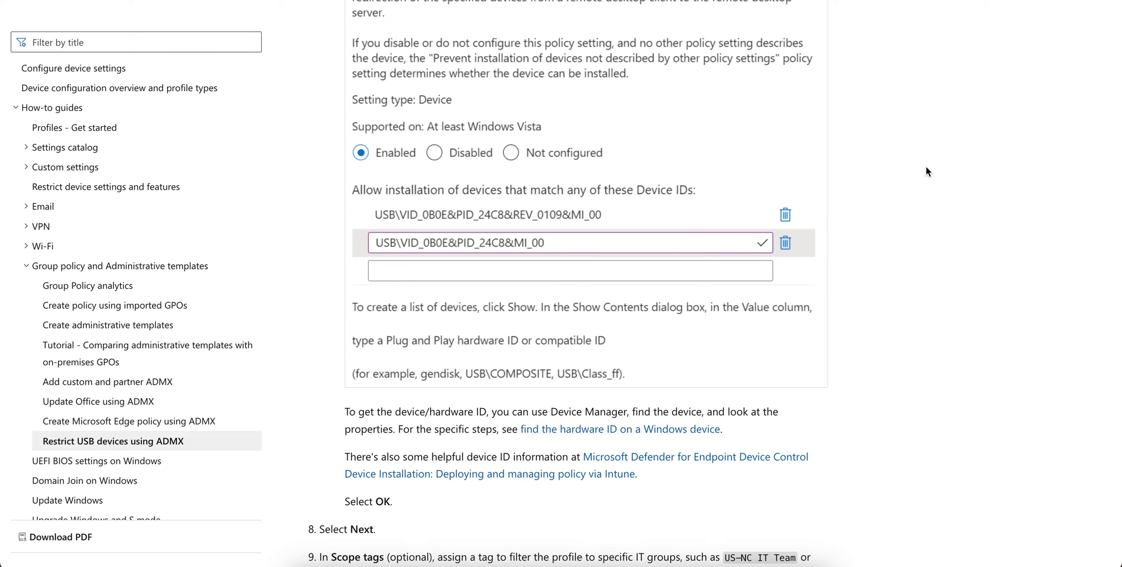
scroll(932, 321, "down", 3)
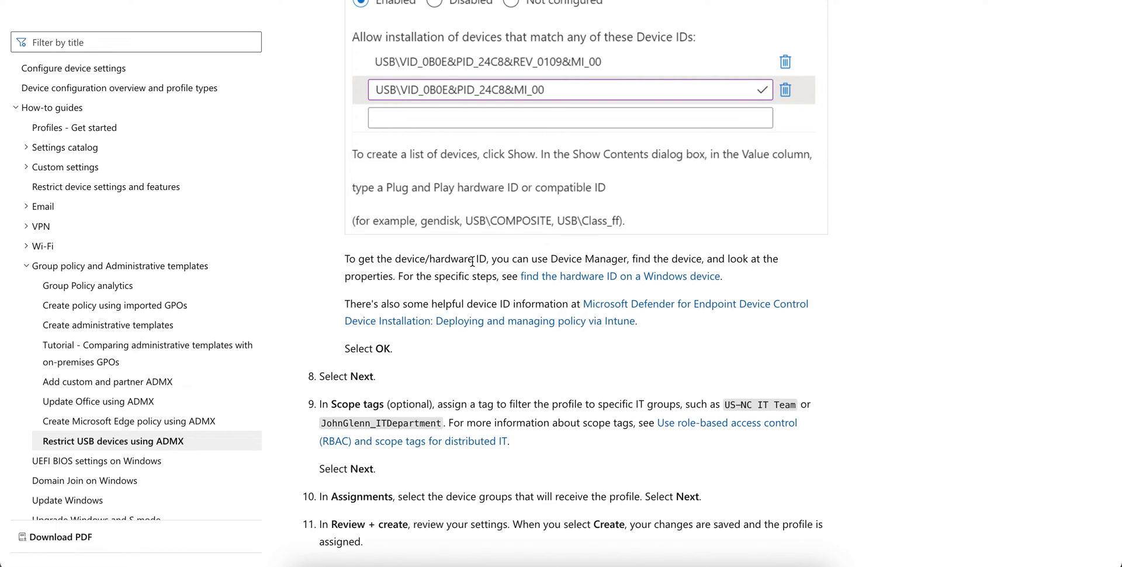
right_click(619, 279)
left_click(640, 287)
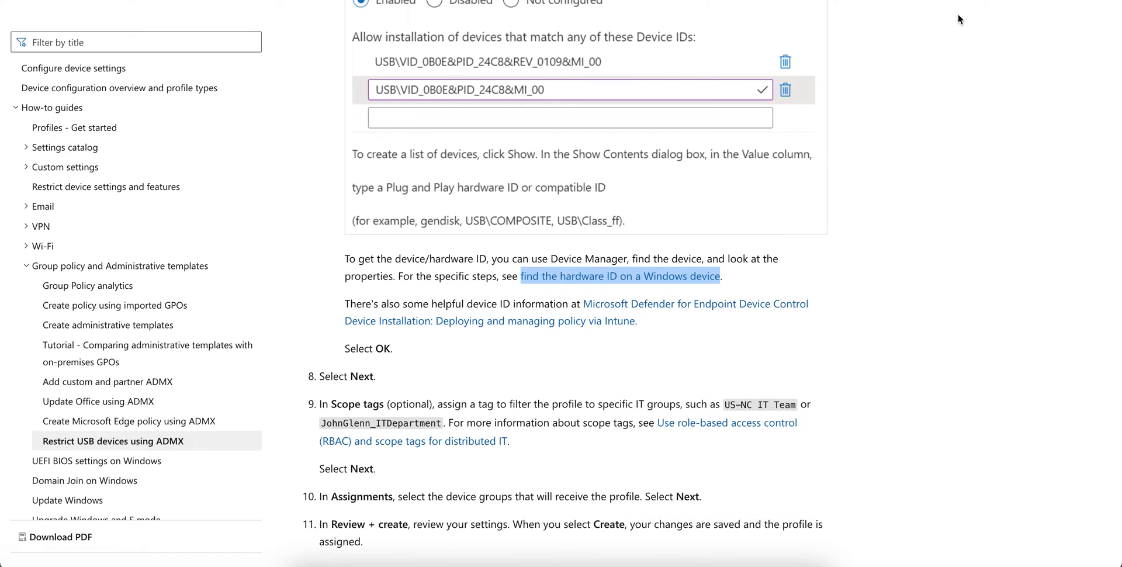
key("ctrl+Tab")
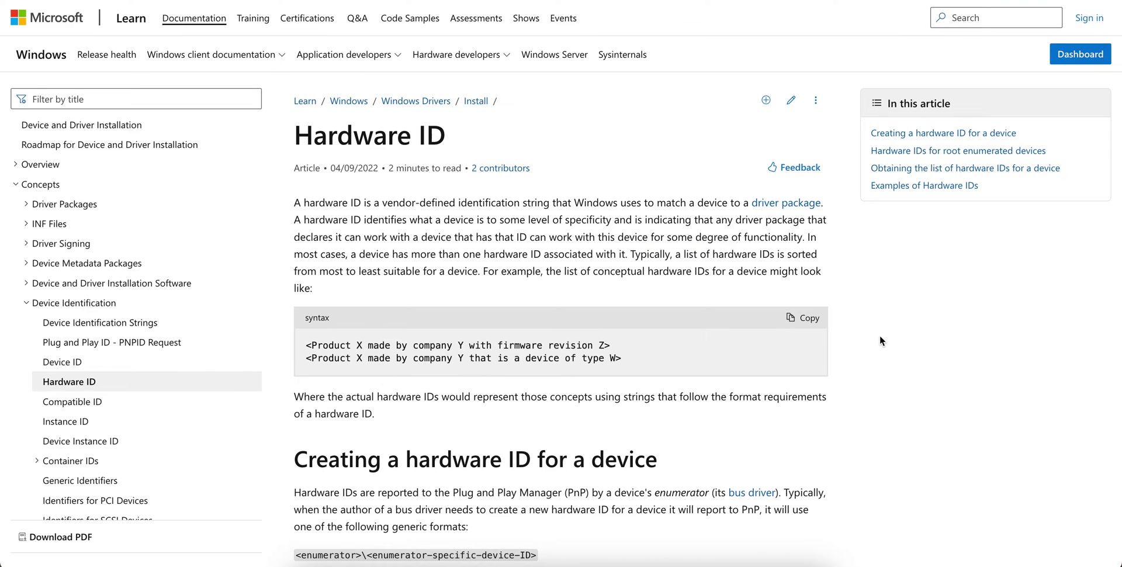
- Read the Hardware ID article: ID syntax examples, Properties and Hardware Ids steps, programmatic retrieval
scroll(880, 340, "down", 1)
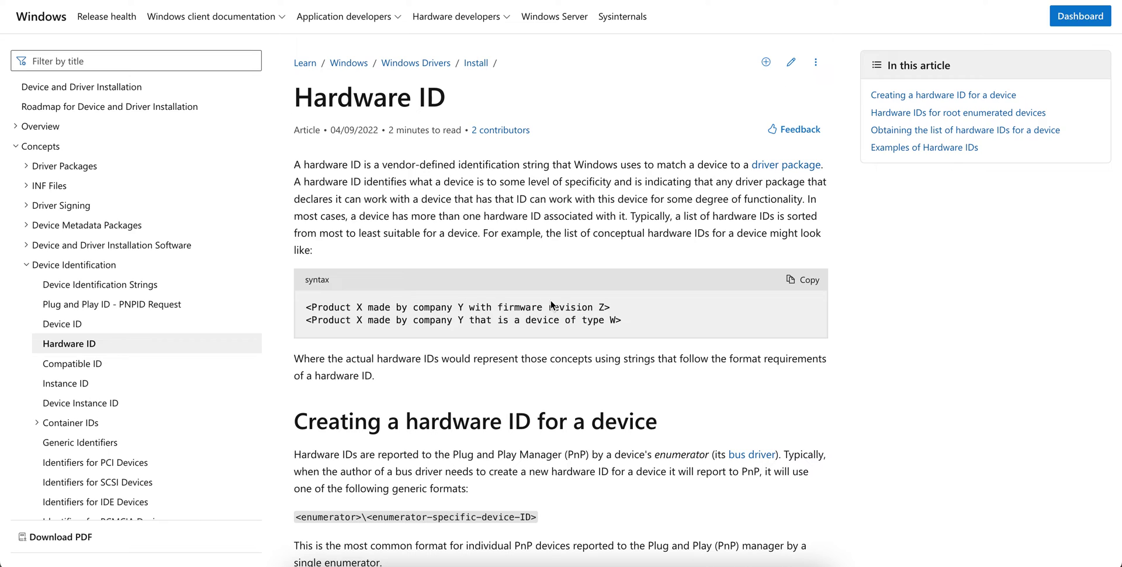
left_click_drag(610, 321, 306, 306)
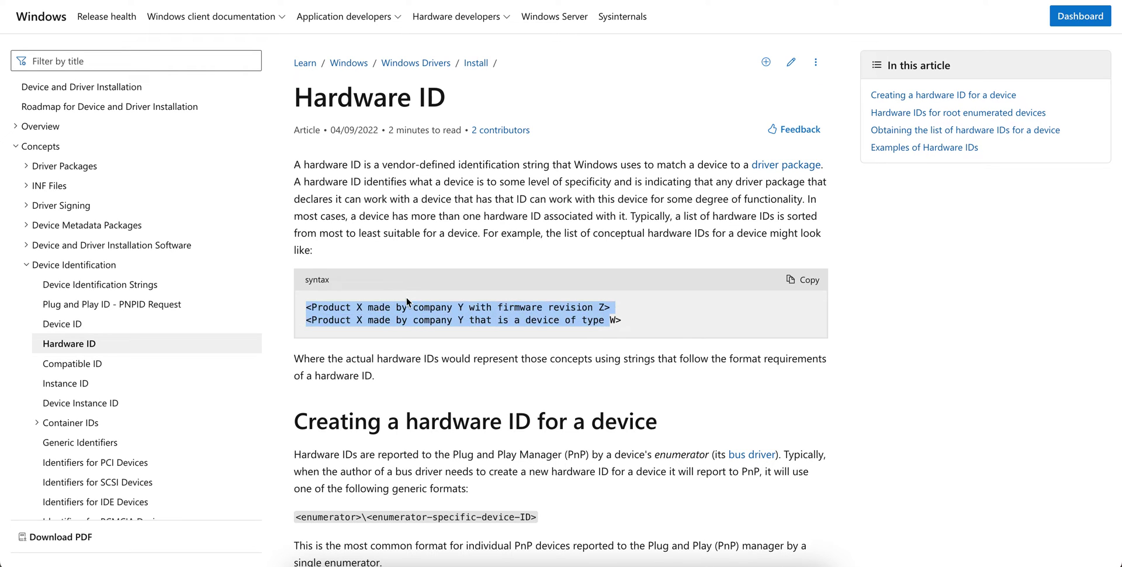
scroll(701, 330, "down", 3)
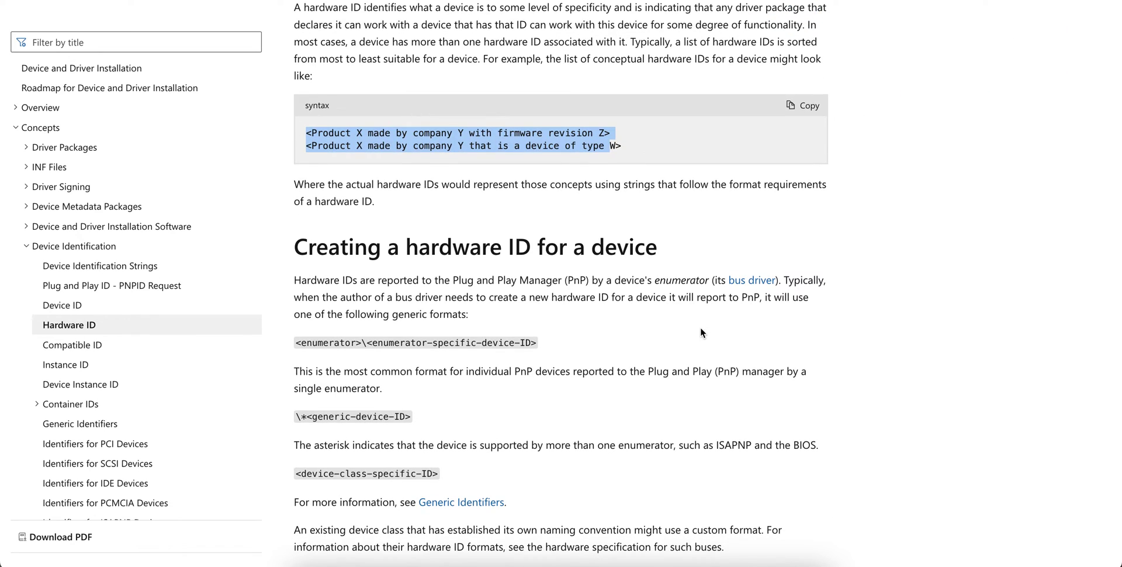
scroll(700, 332, "down", 8)
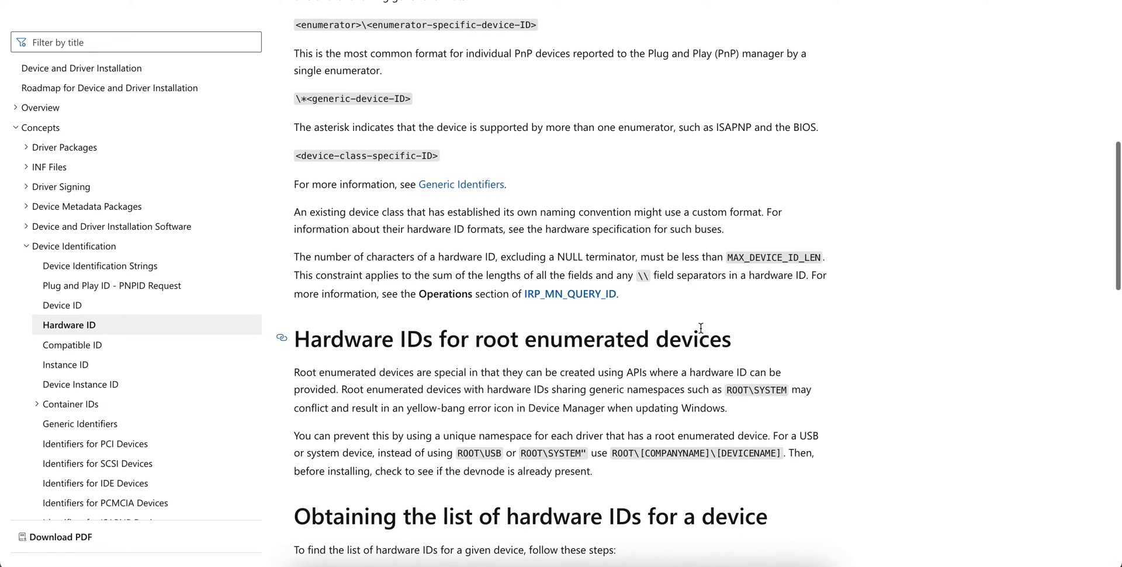
scroll(700, 328, "down", 3)
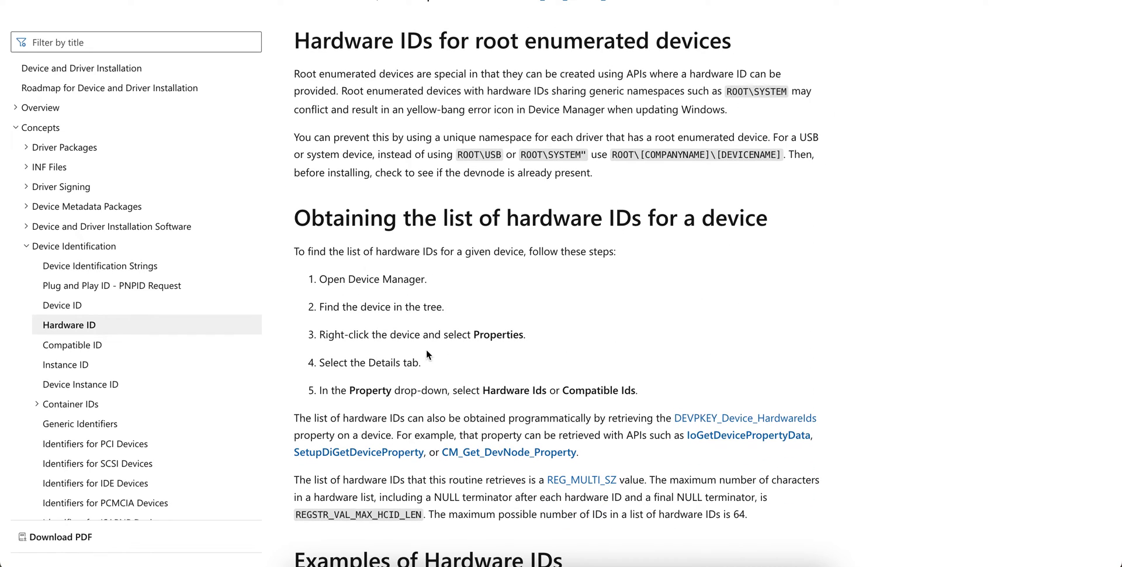
left_click_drag(374, 334, 495, 334)
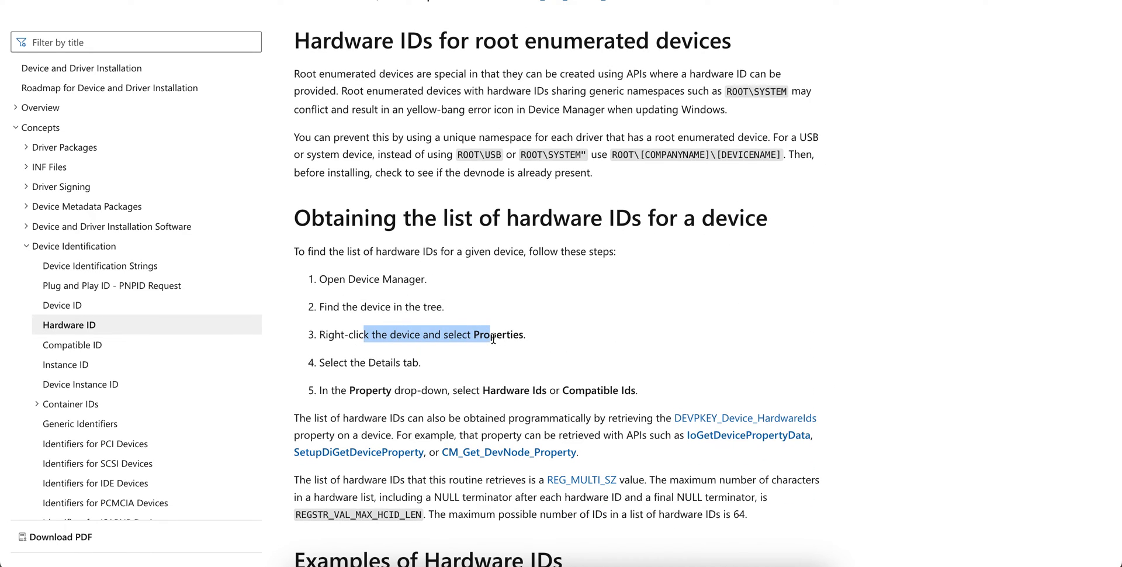
left_click_drag(356, 389, 638, 390)
scroll(666, 390, "down", 4)
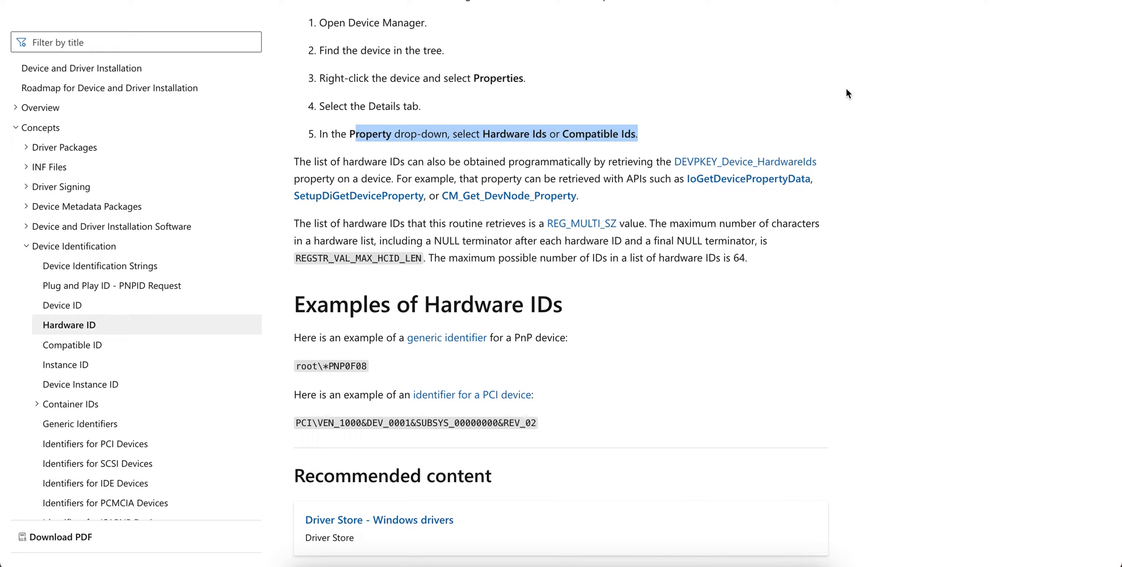
left_click_drag(447, 161, 612, 162)
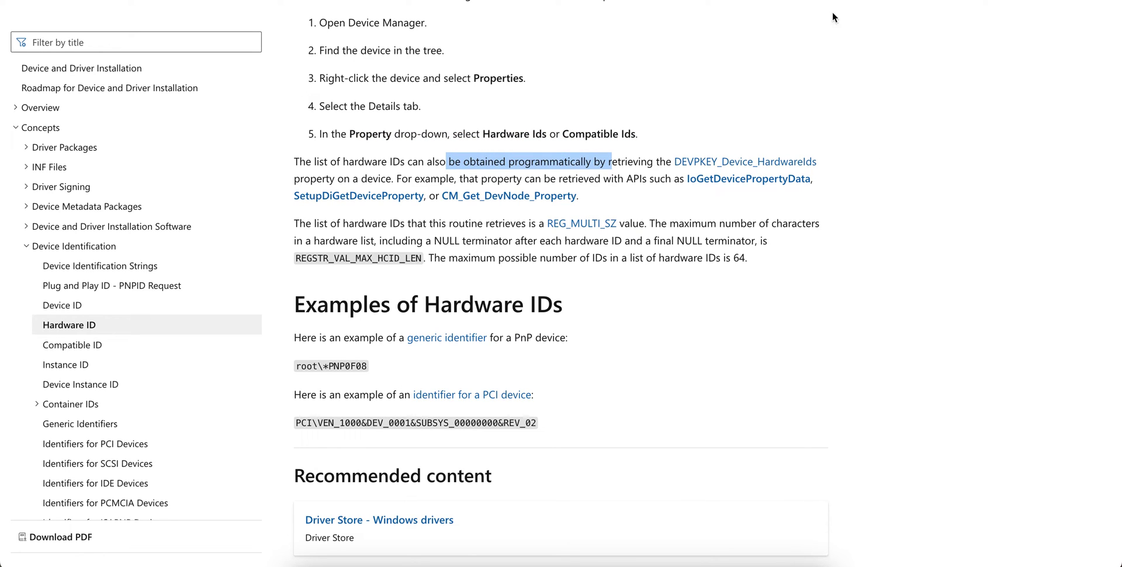
- Return to the Restrict USB devices guide and advance the profile wizard to Scope tags
key("alt+Left")
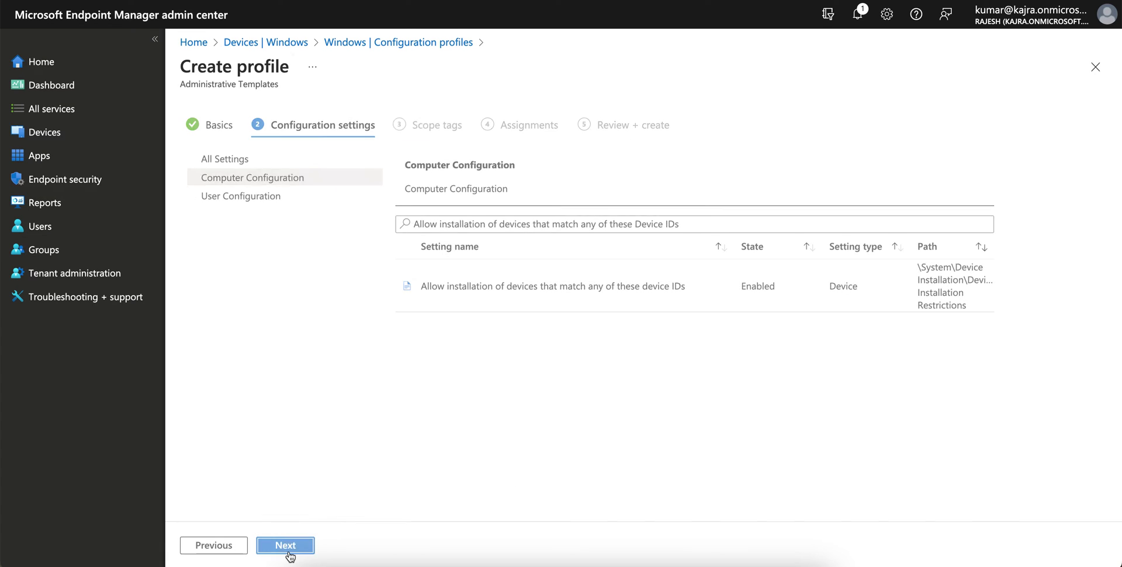
left_click(286, 545)
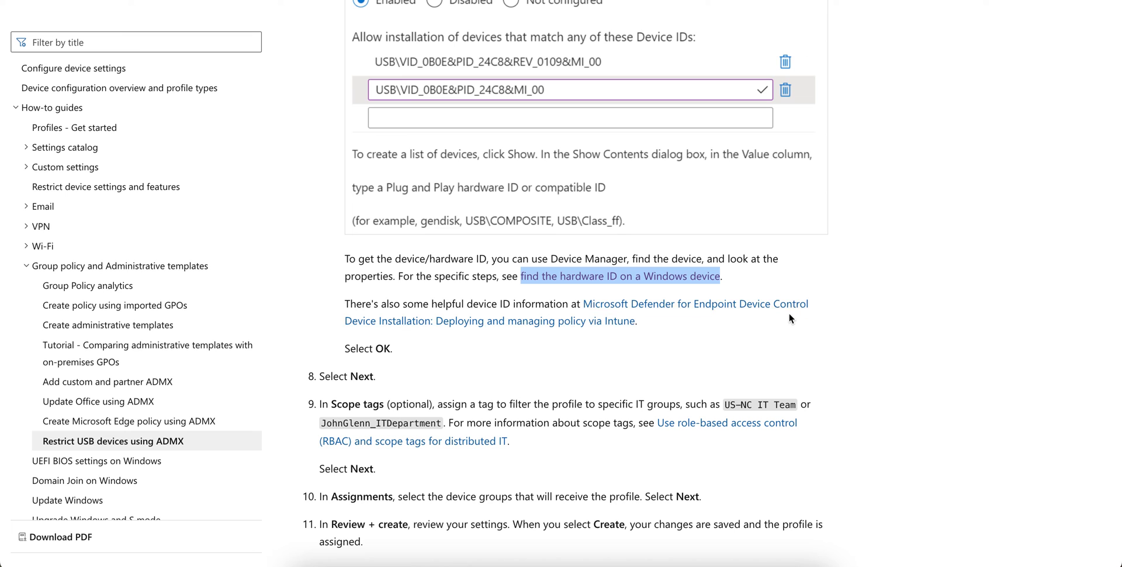
scroll(789, 316, "down", 3)
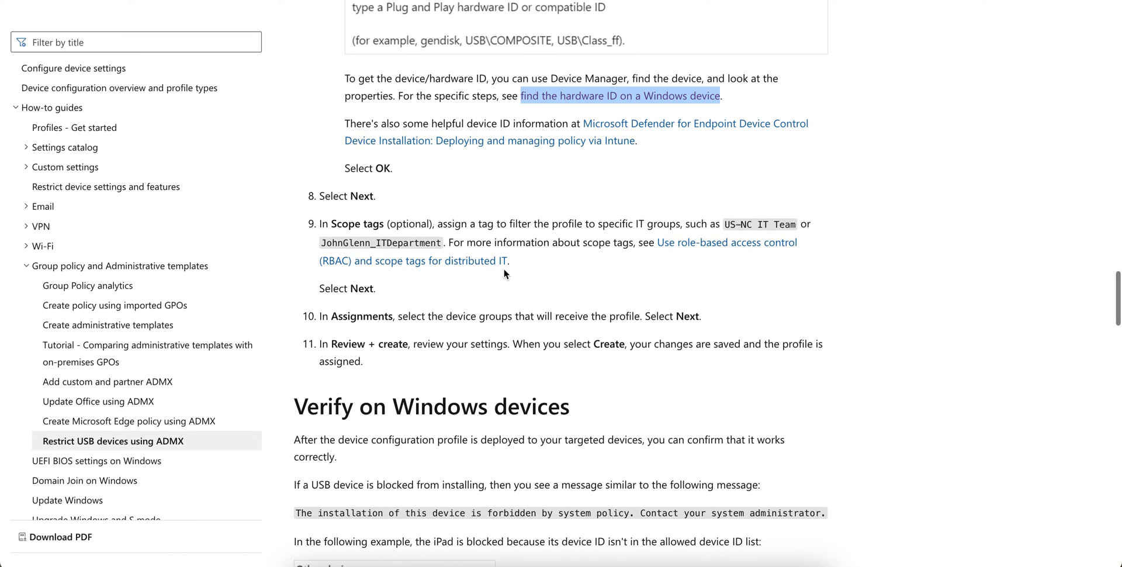
- Review the Verify on Windows devices section, including the 'forbidden by system policy' message
scroll(857, 284, "down", 3)
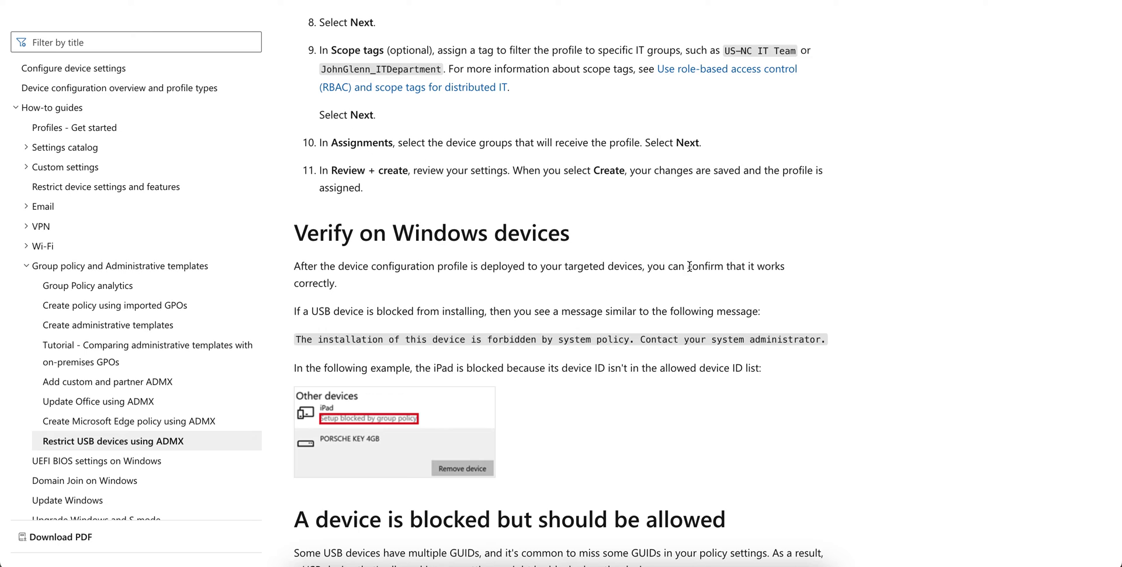
left_click_drag(791, 269, 558, 267)
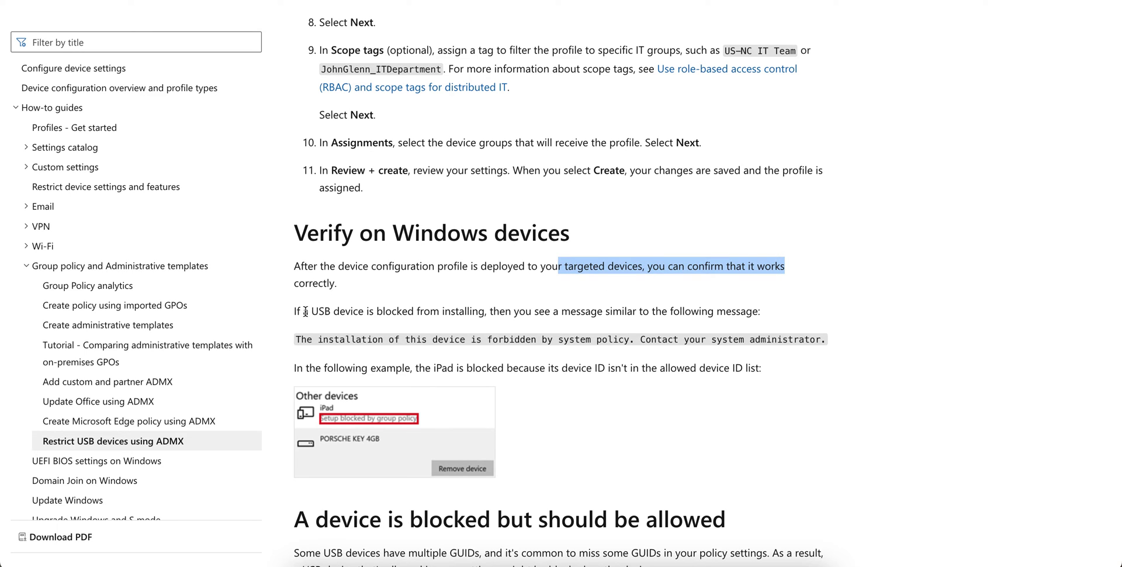
left_click_drag(305, 312, 494, 311)
left_click(737, 311)
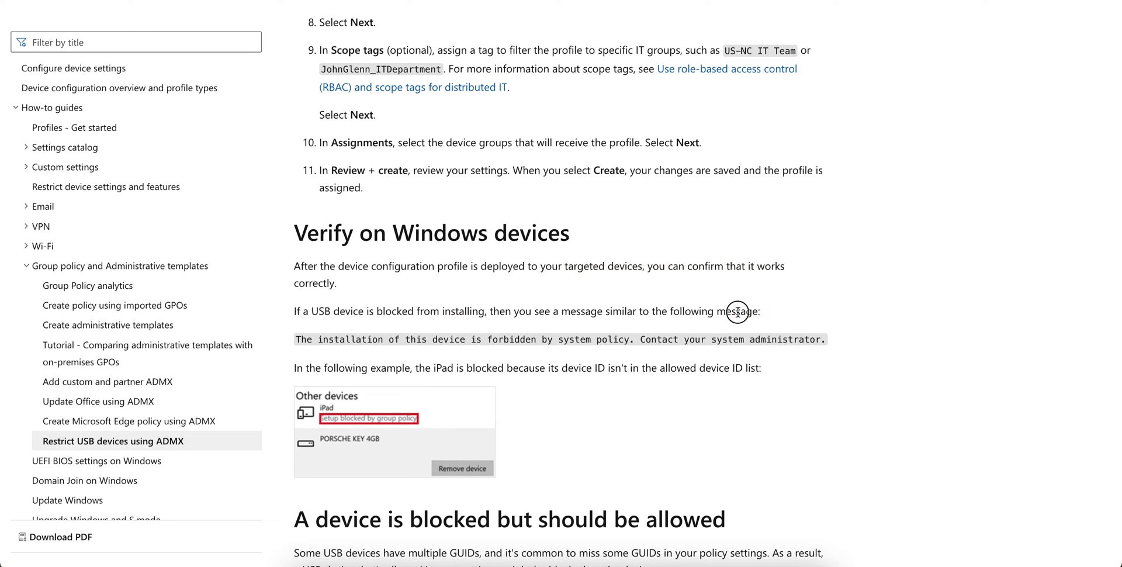
left_click_drag(737, 312, 576, 311)
scroll(580, 312, "down", 2)
left_click_drag(416, 215, 557, 216)
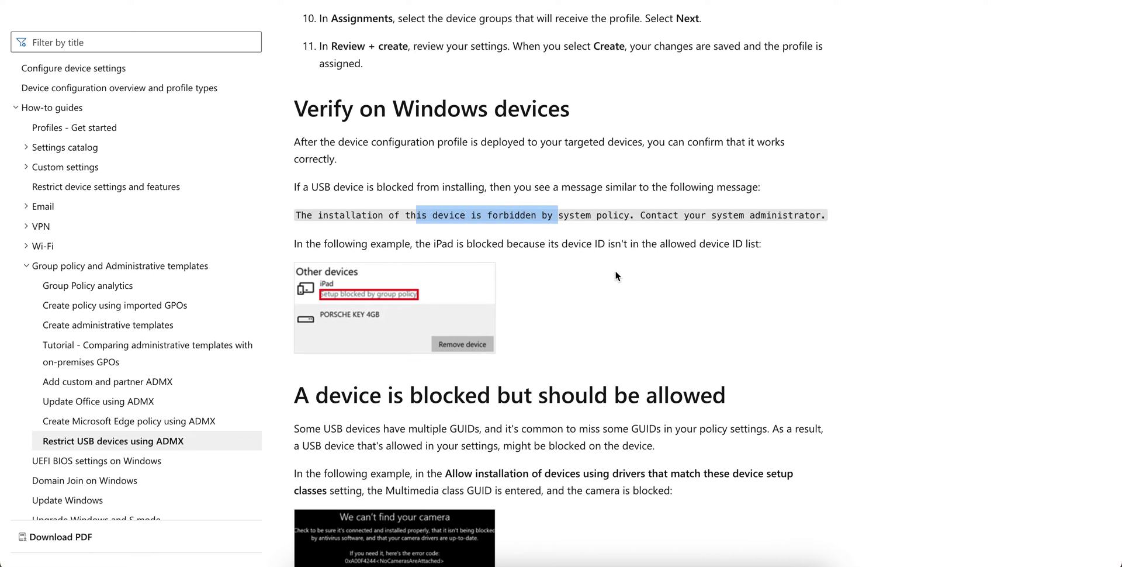
- Review the common USB class GUIDs list, then move the wizard past Scope tags to Assignments
scroll(615, 272, "down", 2)
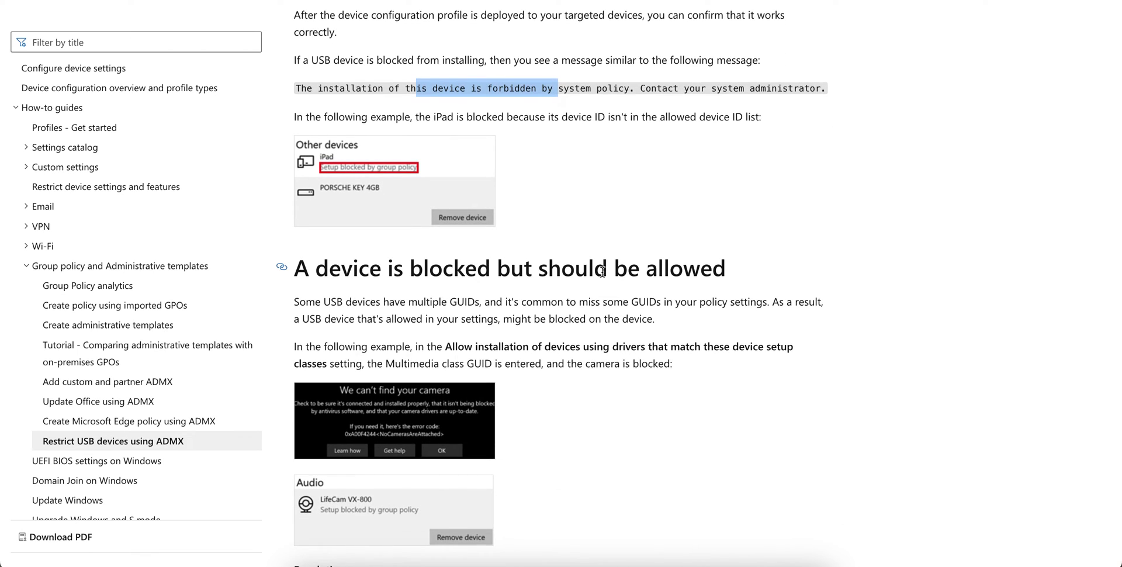
scroll(810, 285, "down", 3)
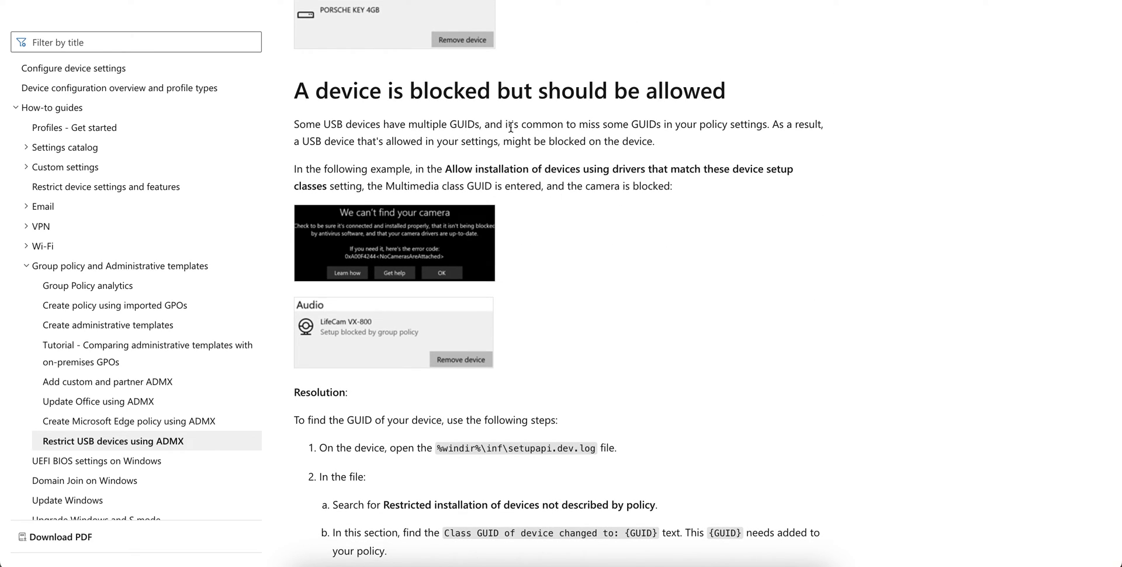
left_click_drag(607, 125, 683, 125)
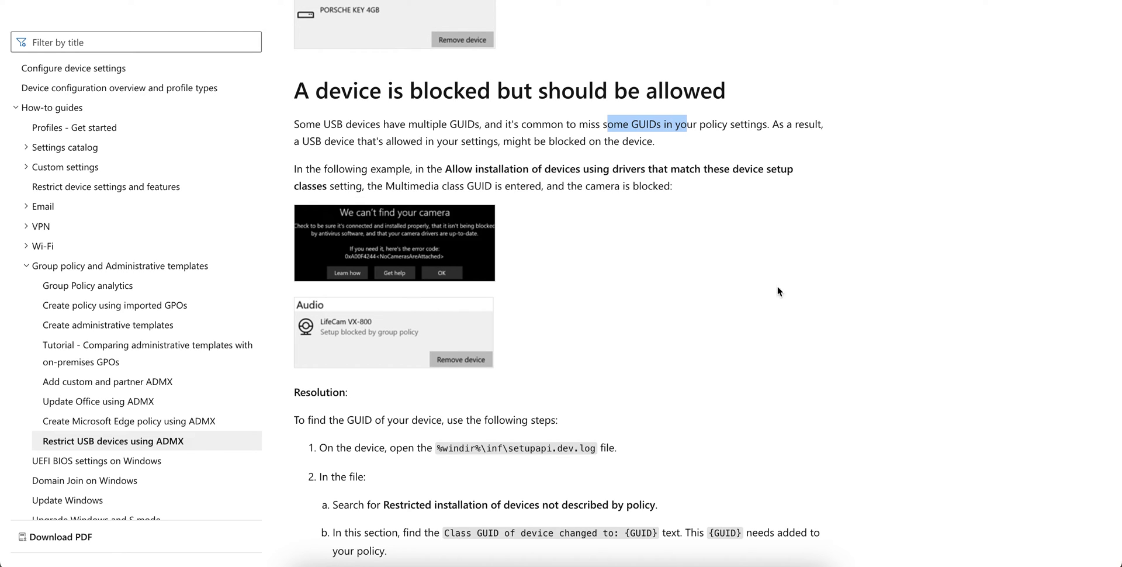
scroll(798, 263, "down", 9)
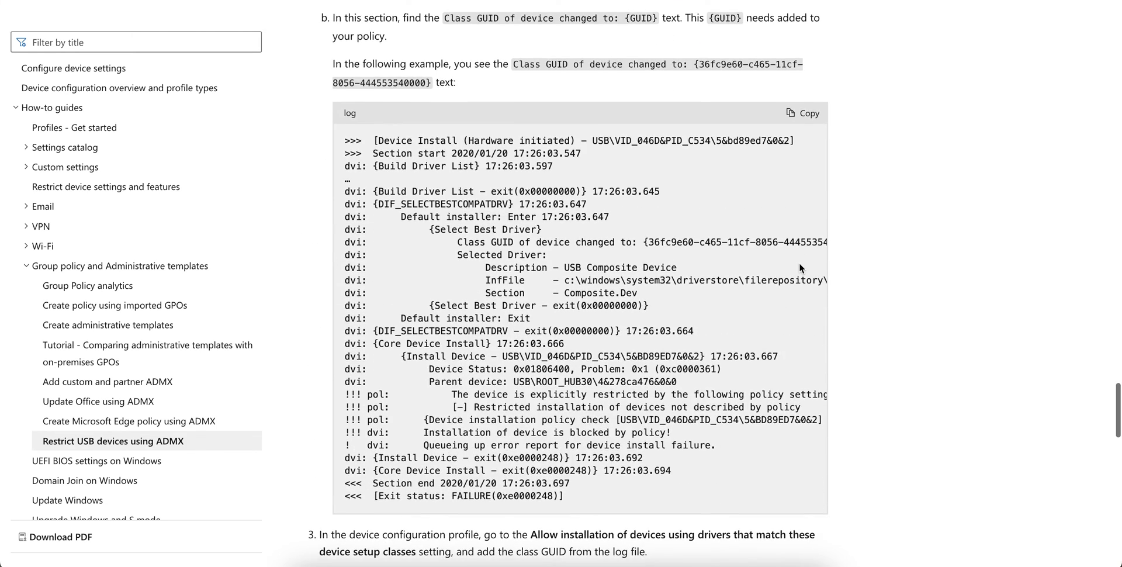
scroll(799, 264, "down", 10)
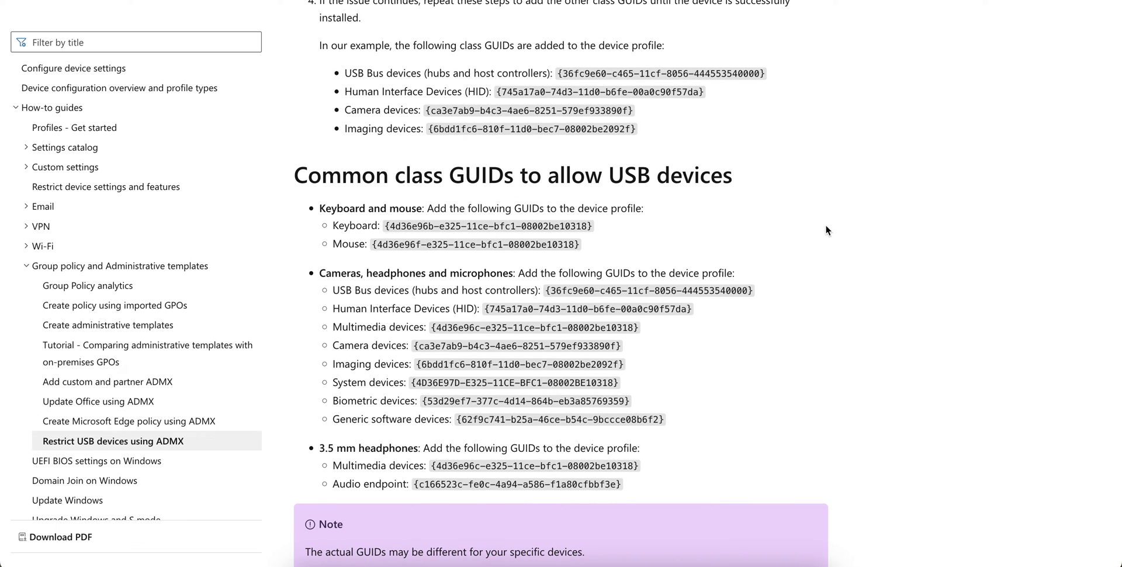
scroll(825, 230, "down", 1)
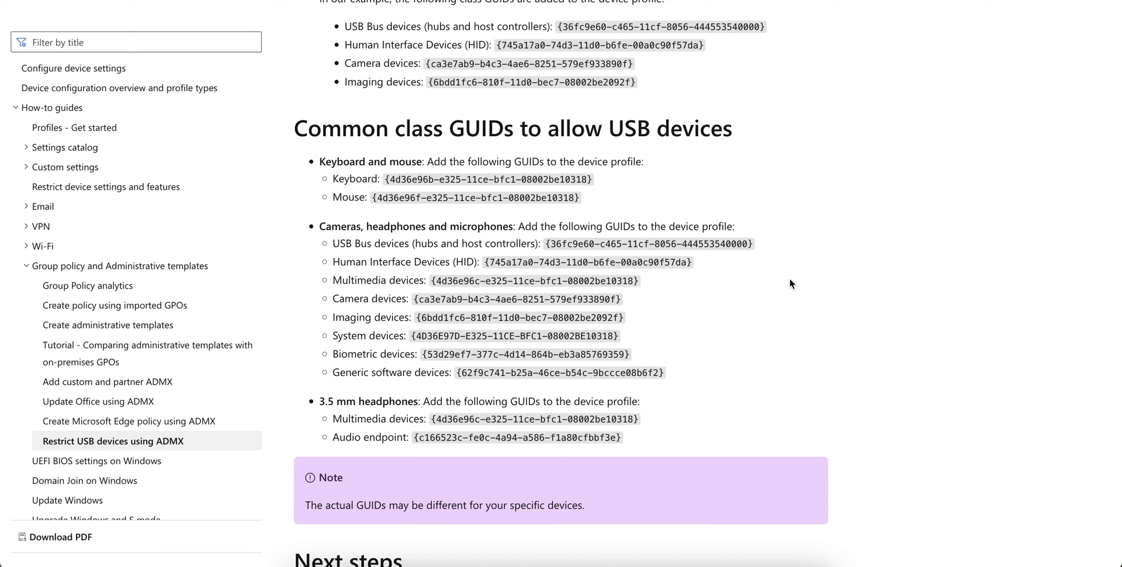
scroll(820, 251, "down", 2)
scroll(820, 251, "up", 2)
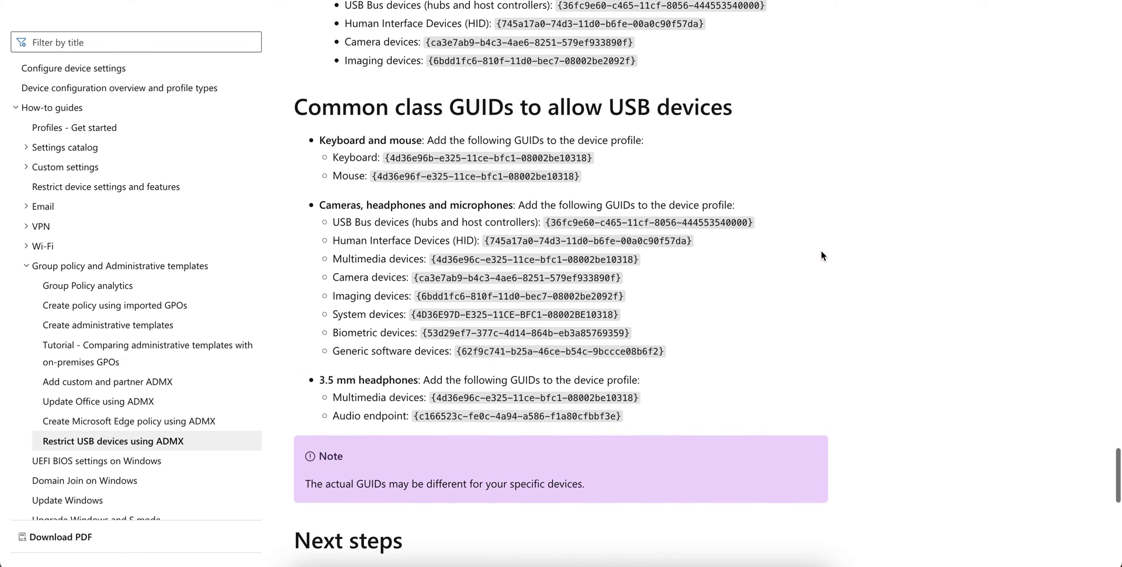
left_click_drag(460, 140, 610, 135)
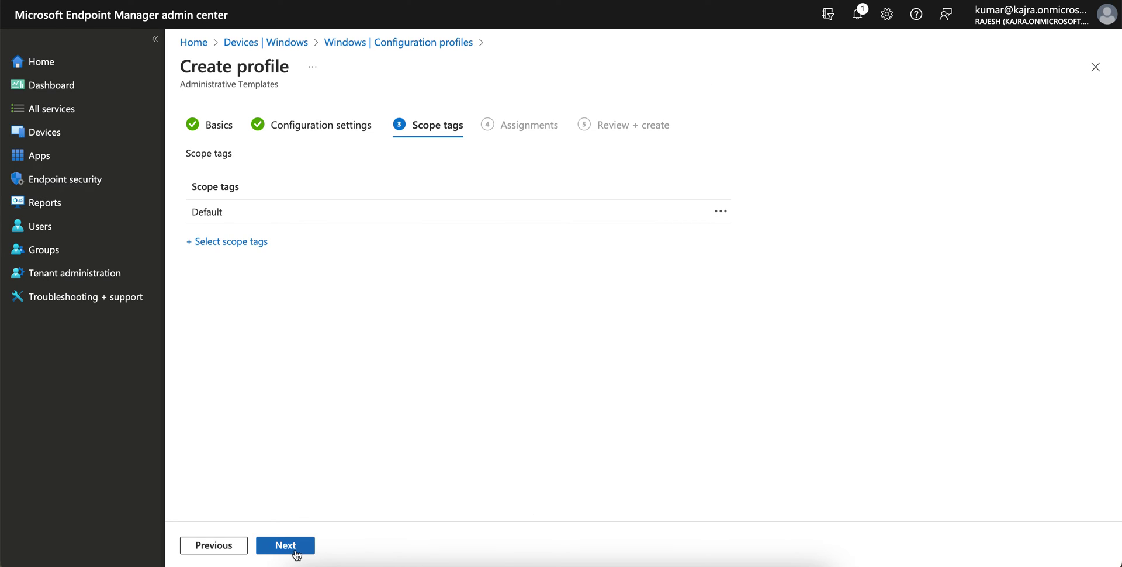
left_click(286, 545)
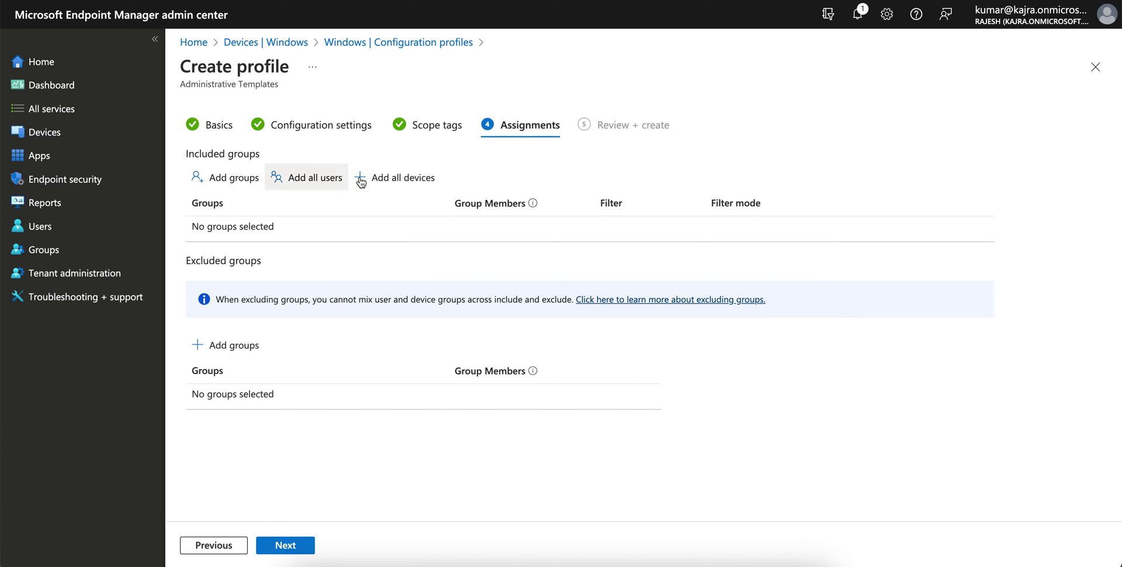
- Assign Restrict USB Devices to all devices and create the profile
left_click(382, 183)
left_click(286, 545)
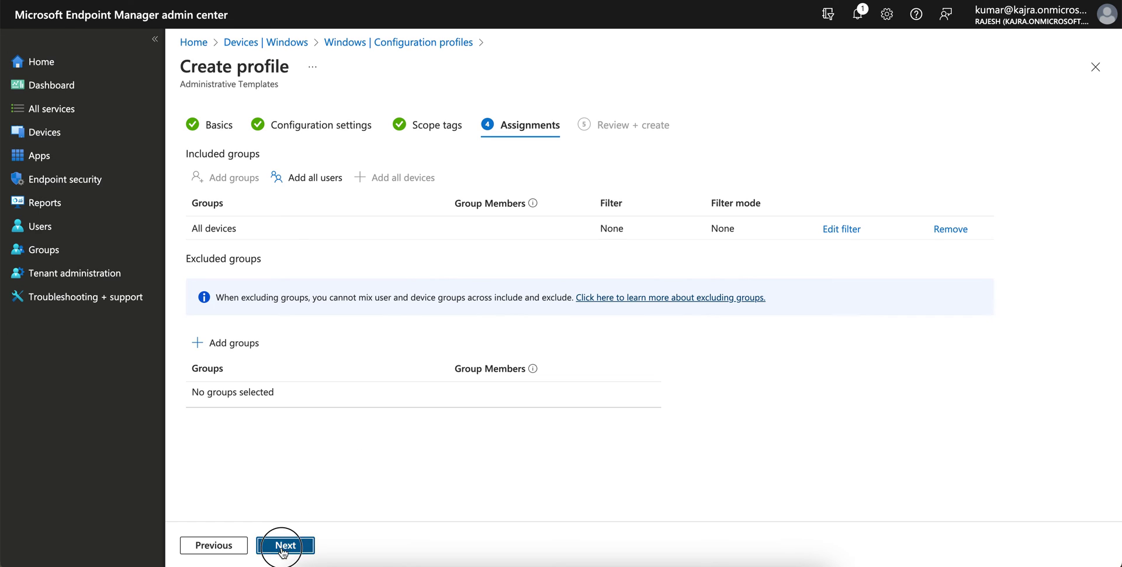
left_click(286, 545)
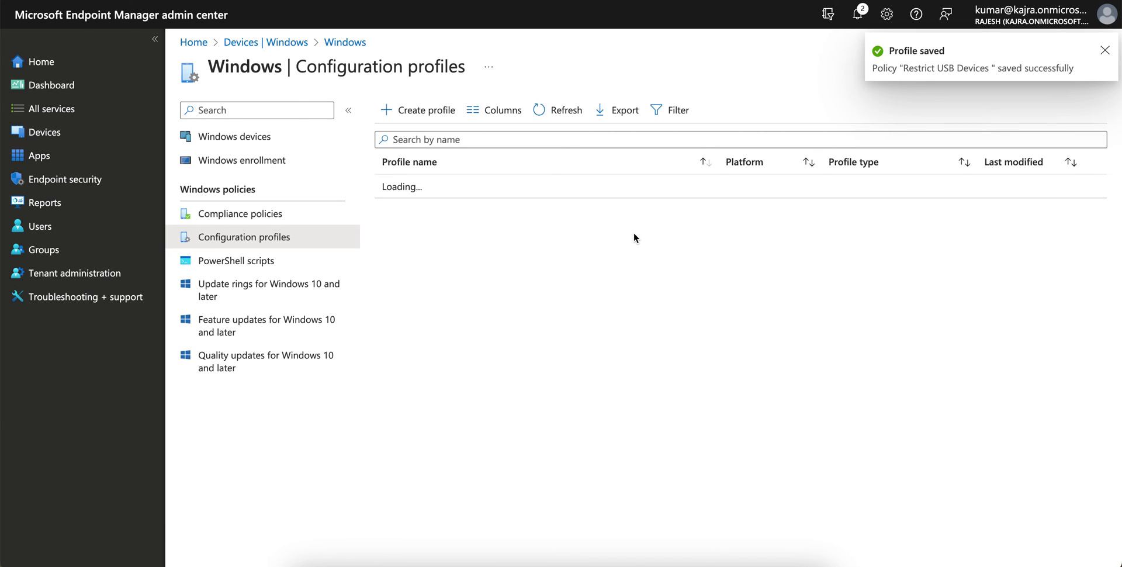
- Add a Scope tags column to the configuration profiles list and refresh it
left_click(513, 122)
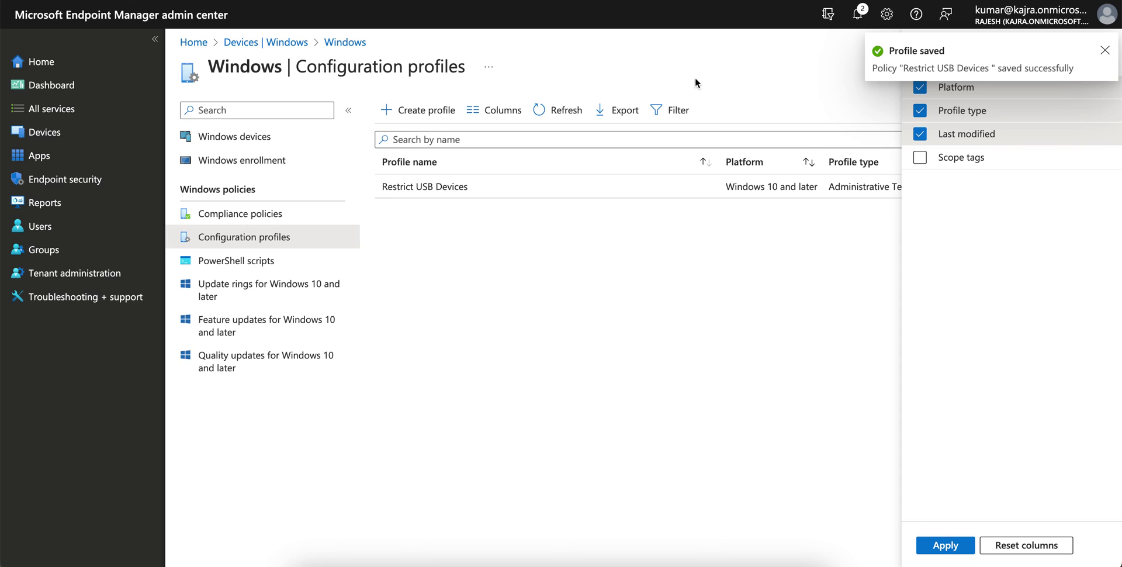
left_click(1104, 50)
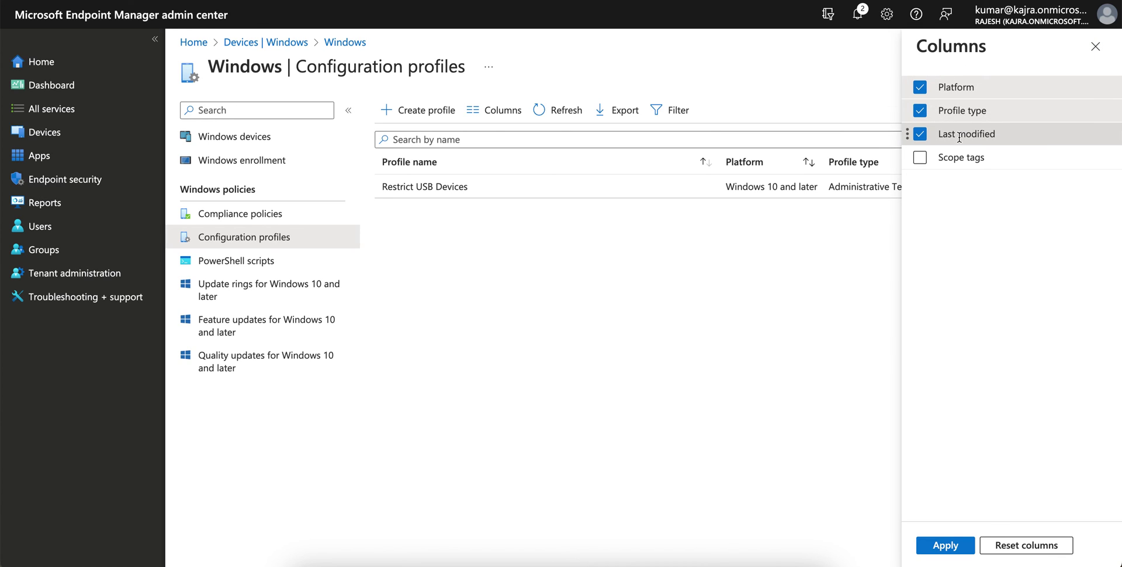
left_click(920, 157)
left_click(937, 545)
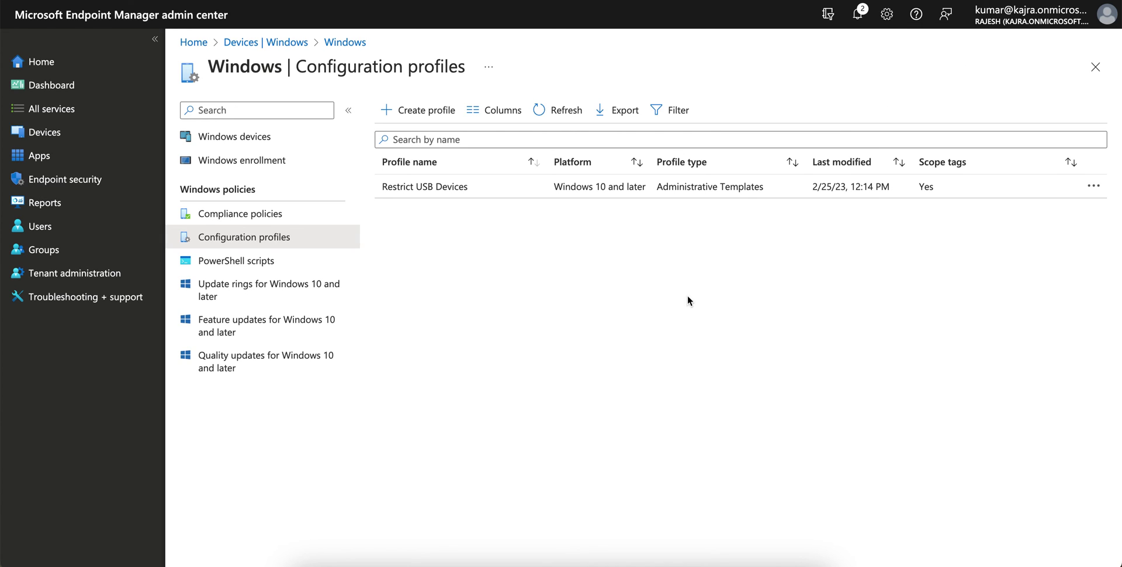
left_click(538, 110)
- Check Endpoint security's Disk encryption page for policies, then go to the Devices overview
left_click(87, 180)
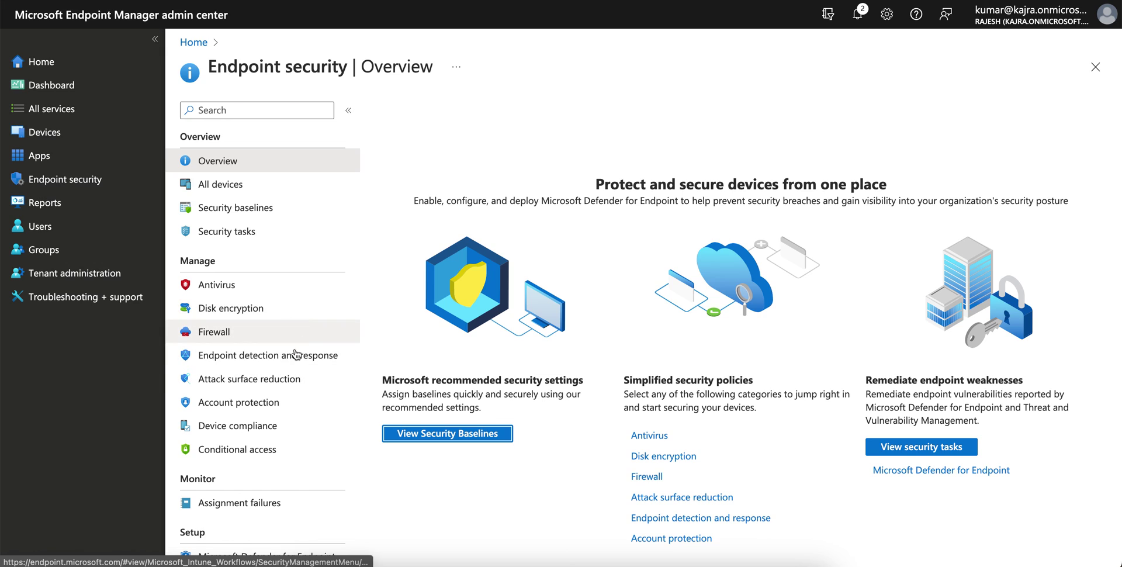
left_click(278, 310)
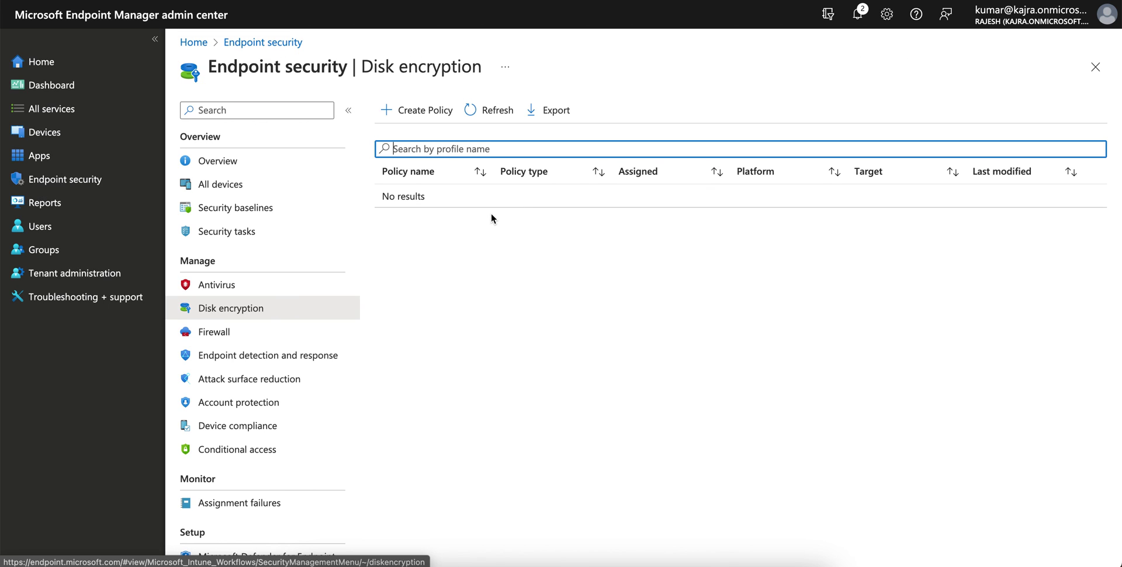
left_click(89, 135)
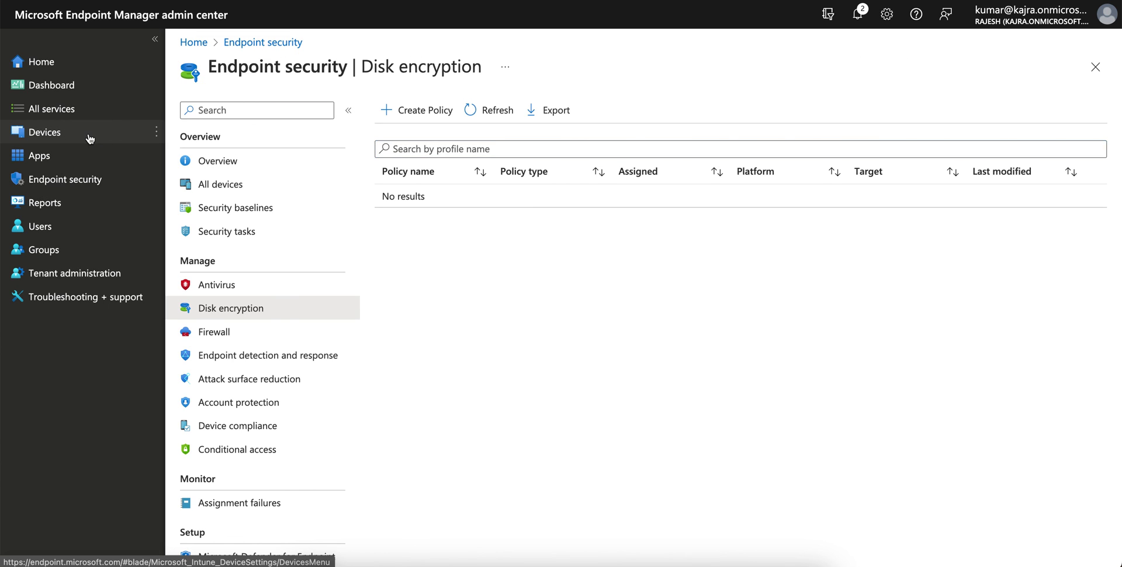